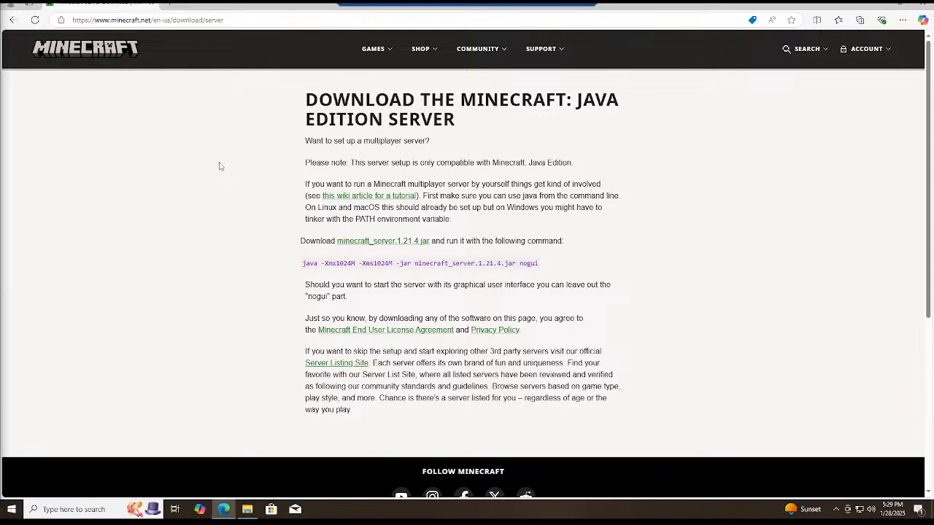
# Open the wiki article on setting up a Minecraft server in a new browser tab from the download page.
pyautogui.click(345, 198)
pyautogui.click(13, 19)
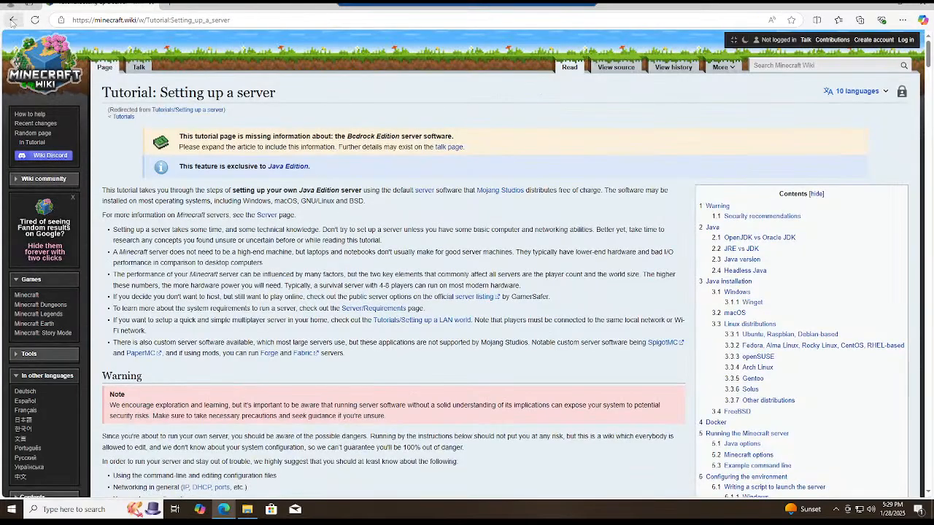
pyautogui.rightClick(329, 199)
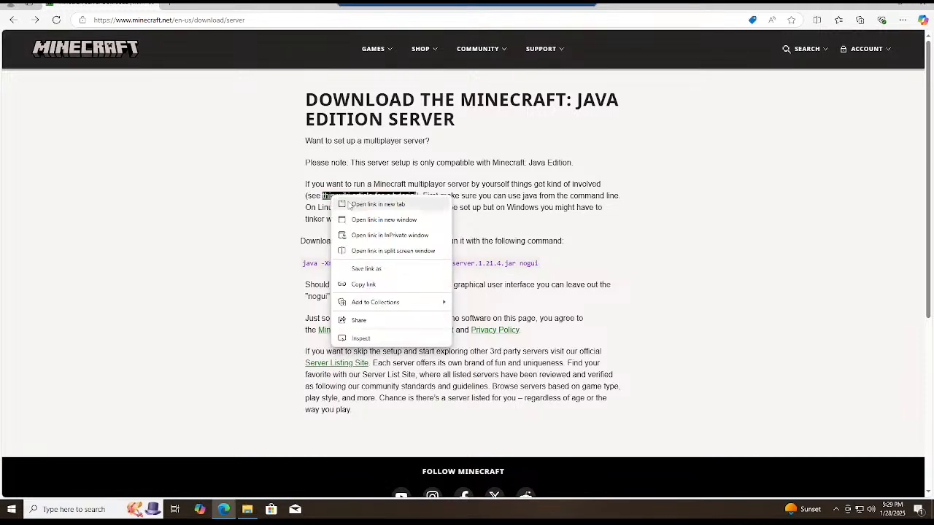
pyautogui.click(349, 207)
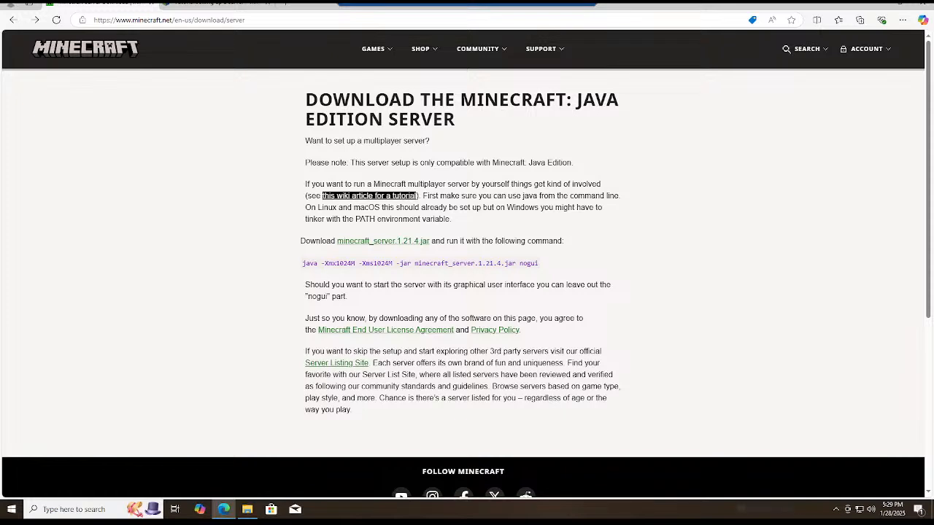
# Download minecraft_server.1.21.4.jar and show the downloaded server file in its folder.
pyautogui.click(379, 241)
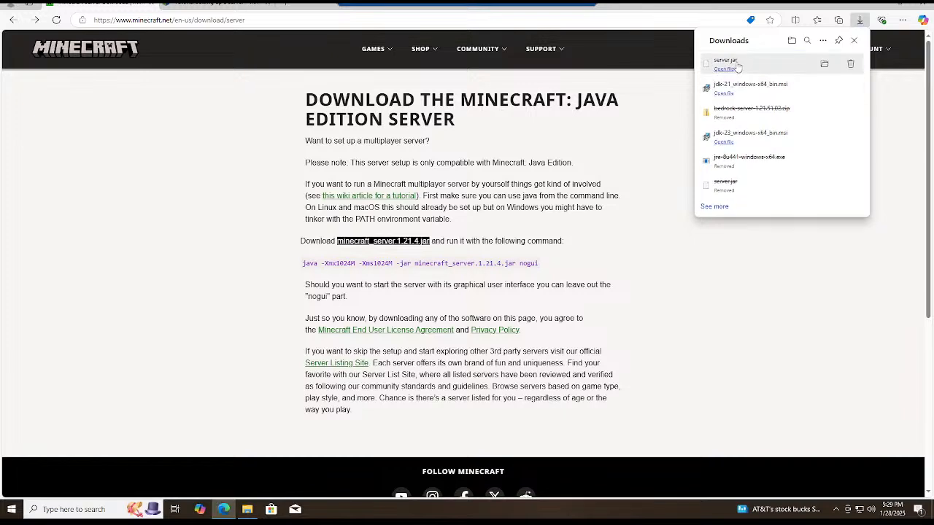
pyautogui.click(737, 68)
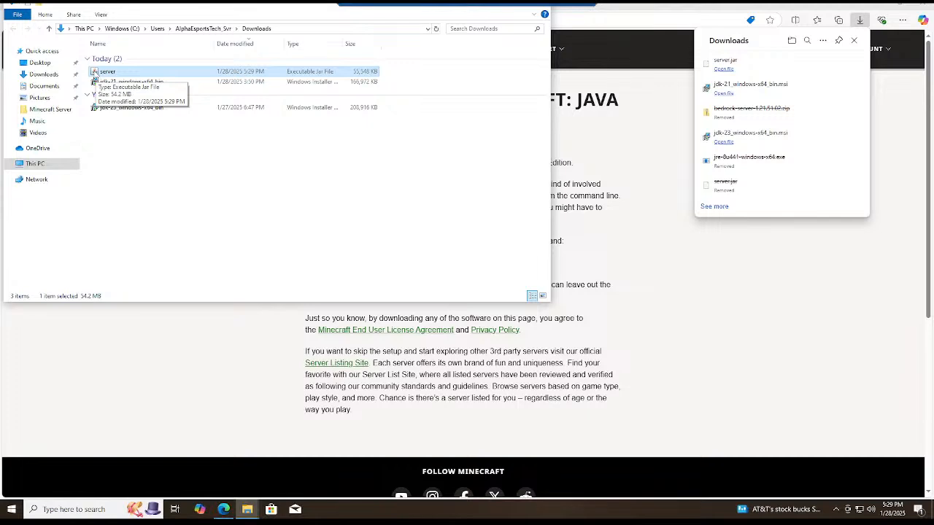
# Display the Downloads folder's files as large icons and move its window away from the screen edge.
pyautogui.click(102, 15)
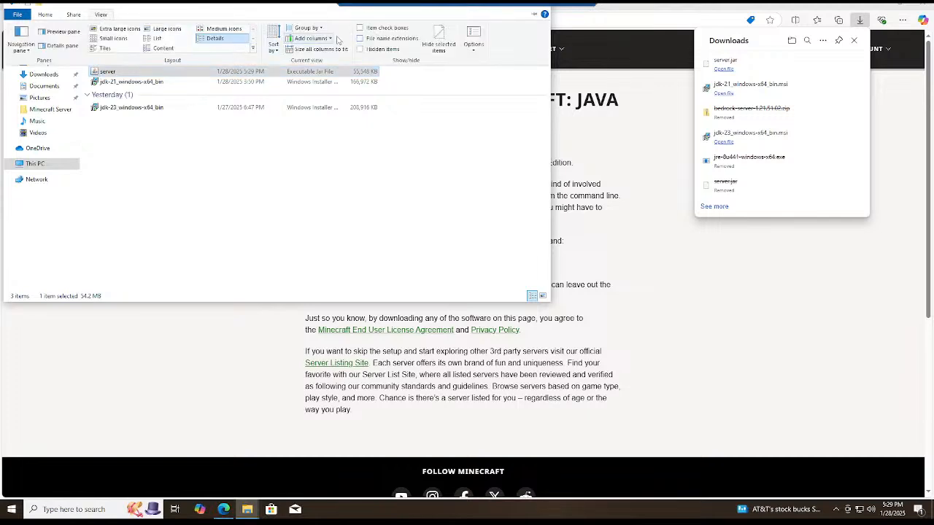
pyautogui.click(189, 41)
pyautogui.click(216, 30)
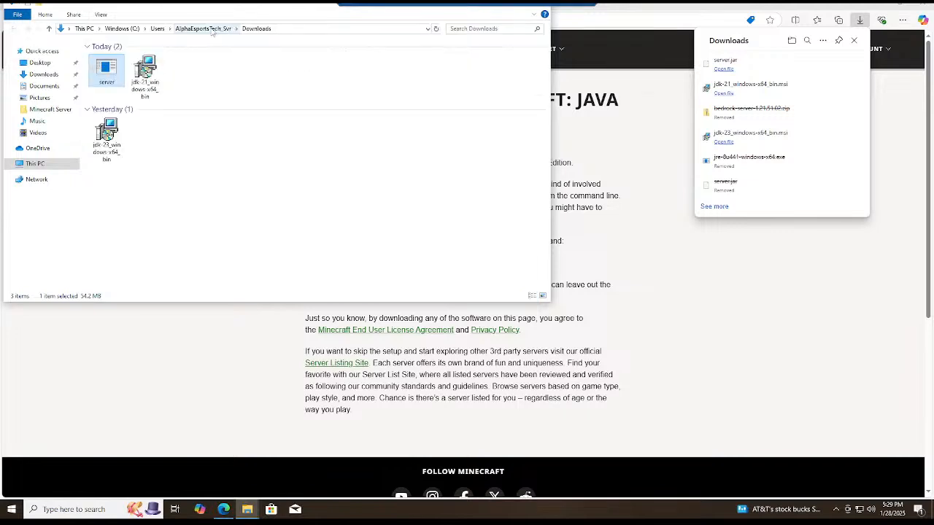
pyautogui.click(103, 16)
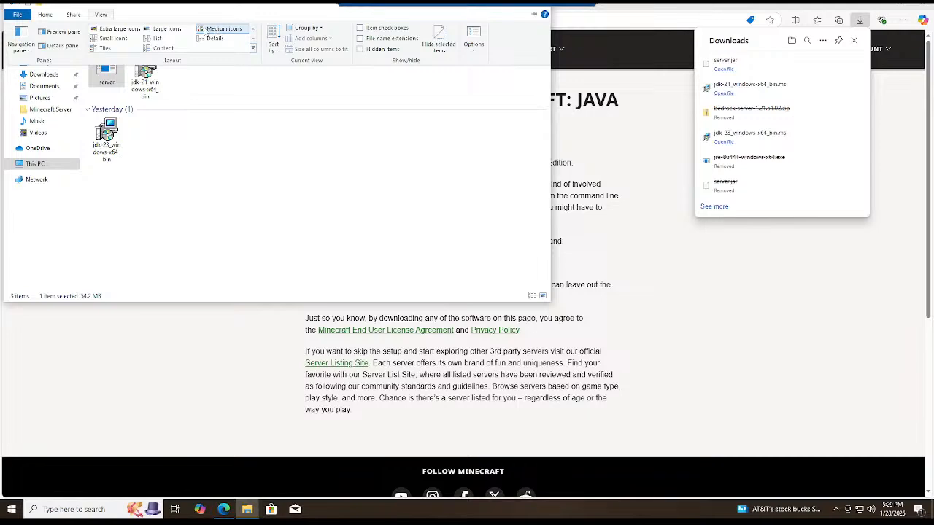
pyautogui.click(166, 28)
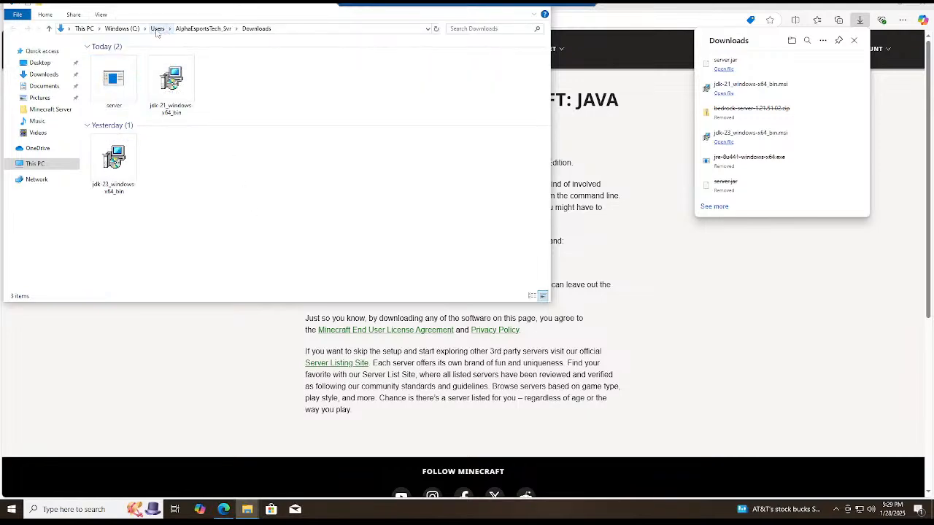
pyautogui.moveTo(222, 7); pyautogui.dragTo(278, 73)
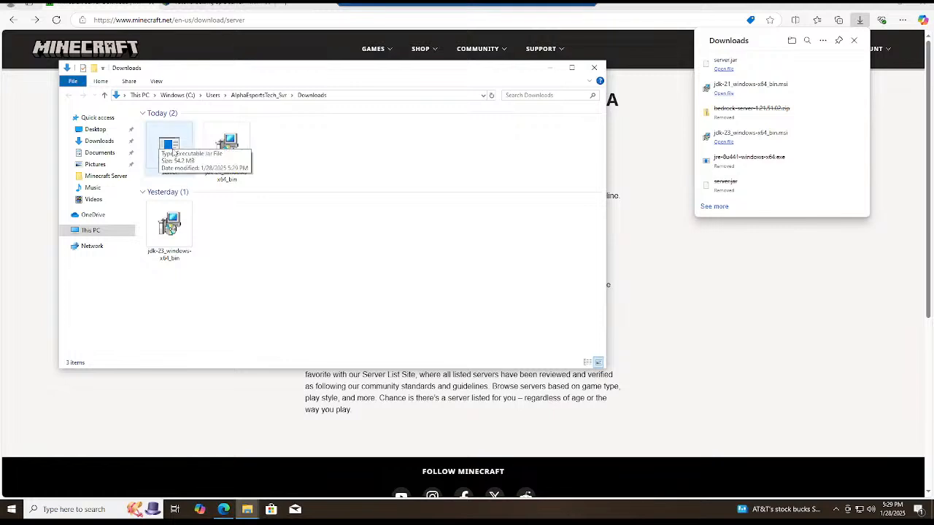
# Copy the downloaded server jar file and minimize the open windows to reveal the desktop.
pyautogui.rightClick(167, 144)
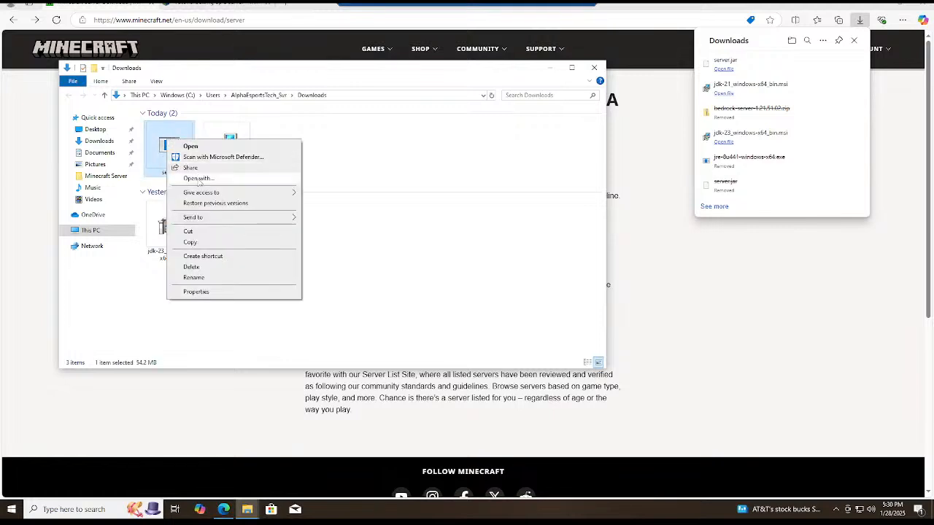
pyautogui.click(205, 245)
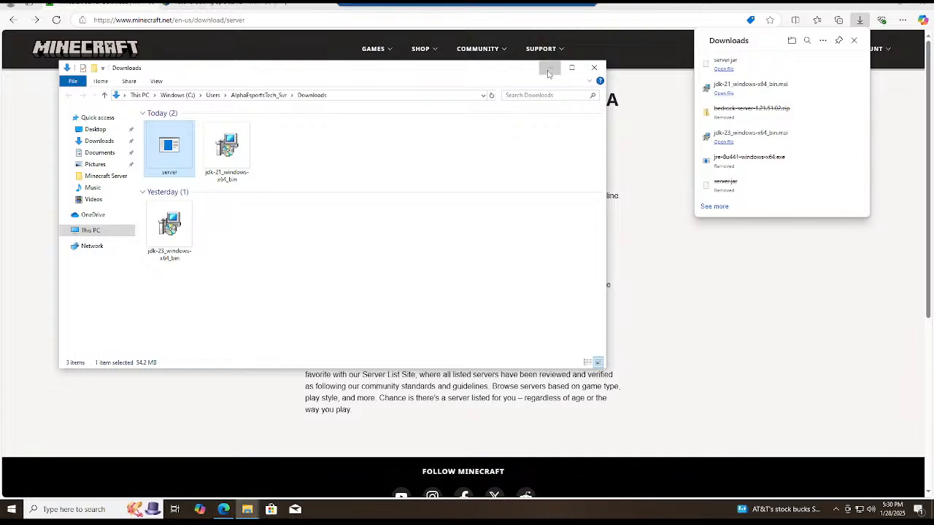
pyautogui.click(571, 67)
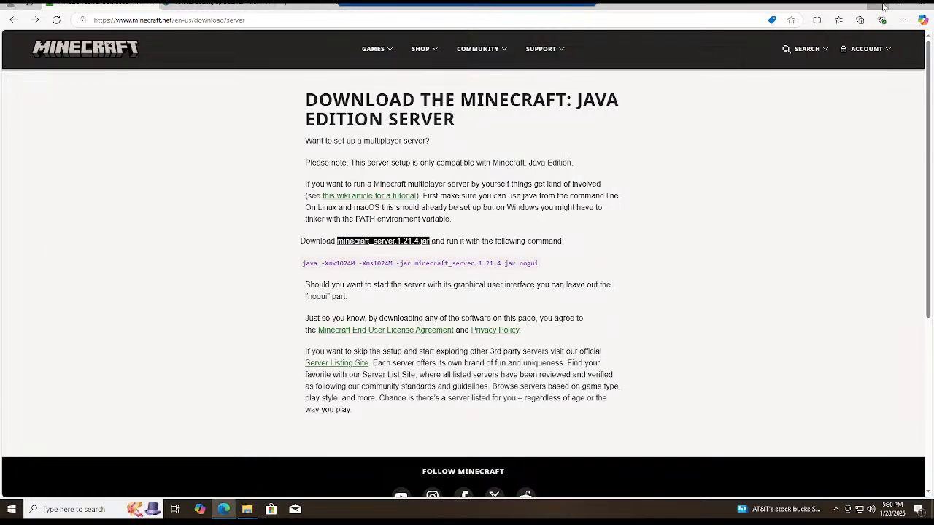
pyautogui.click(884, 6)
pyautogui.moveTo(793, 79); pyautogui.dragTo(560, 236)
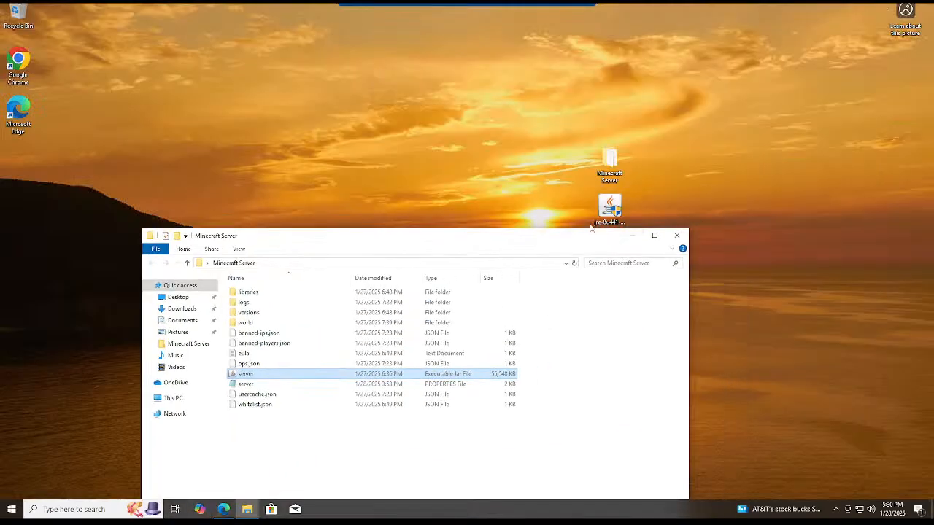
pyautogui.click(636, 237)
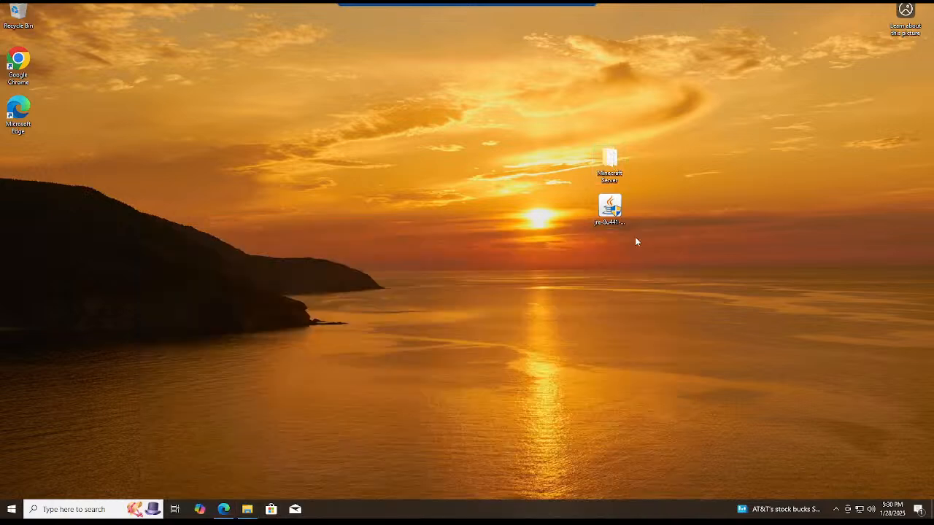
# Create a new folder on the desktop and delete it again.
pyautogui.rightClick(511, 139)
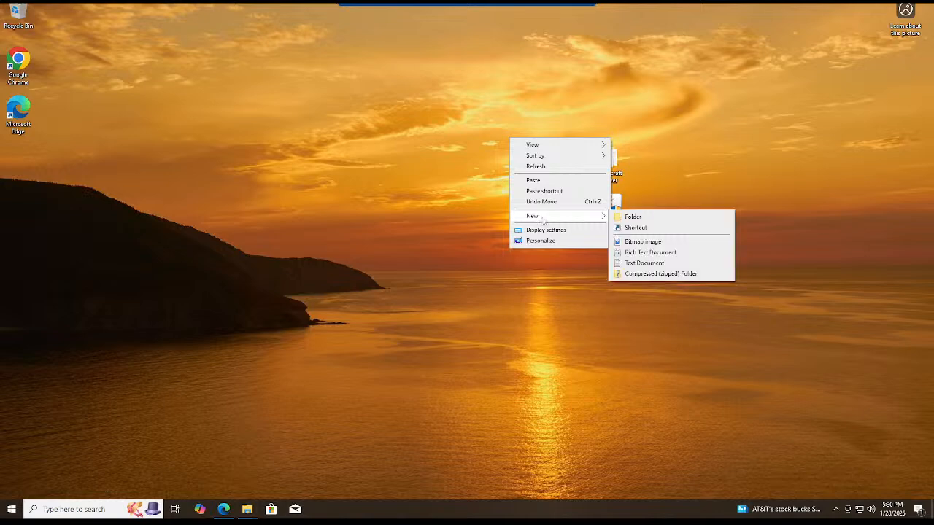
pyautogui.rightClick(426, 148)
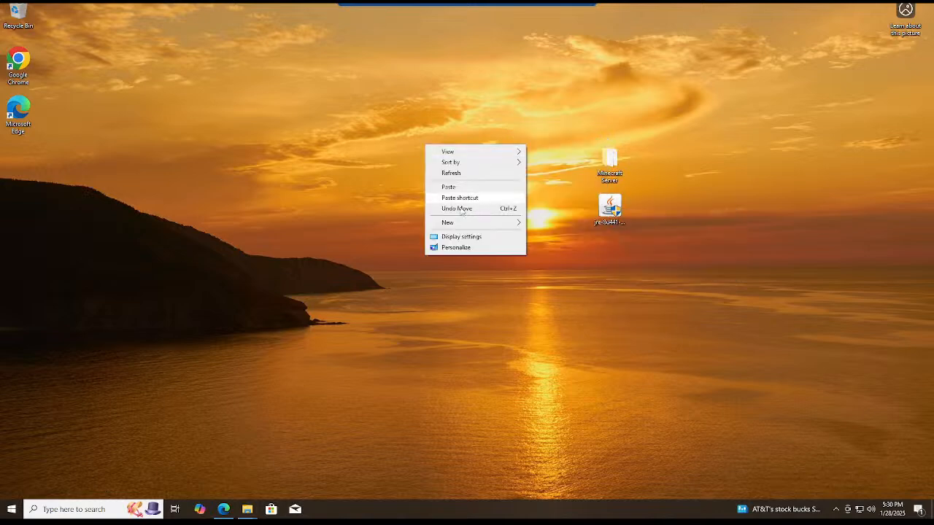
pyautogui.moveTo(462, 222)
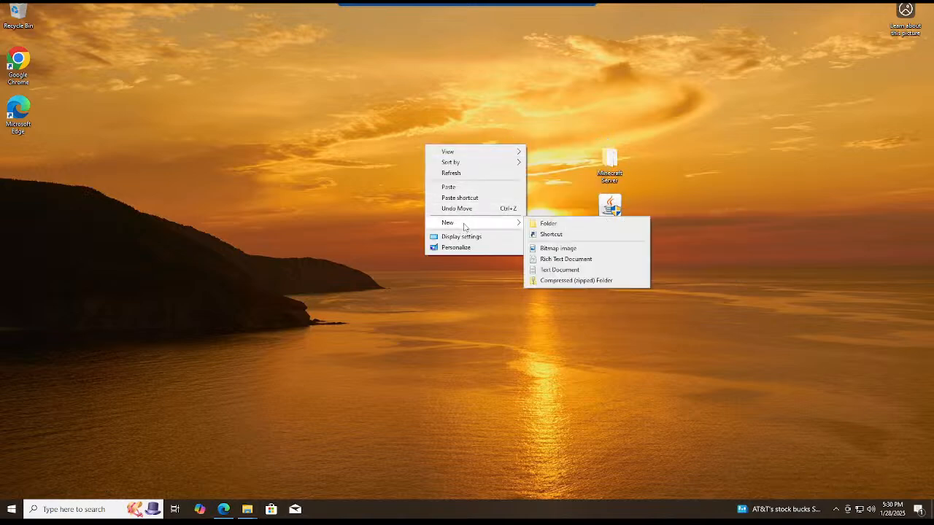
pyautogui.click(542, 226)
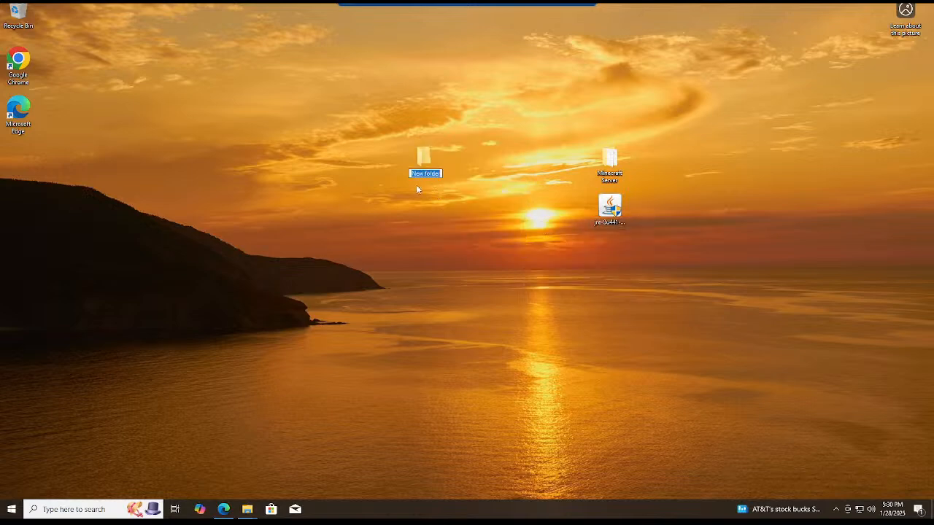
pyautogui.click(600, 160)
pyautogui.click(430, 159)
pyautogui.rightClick(424, 152)
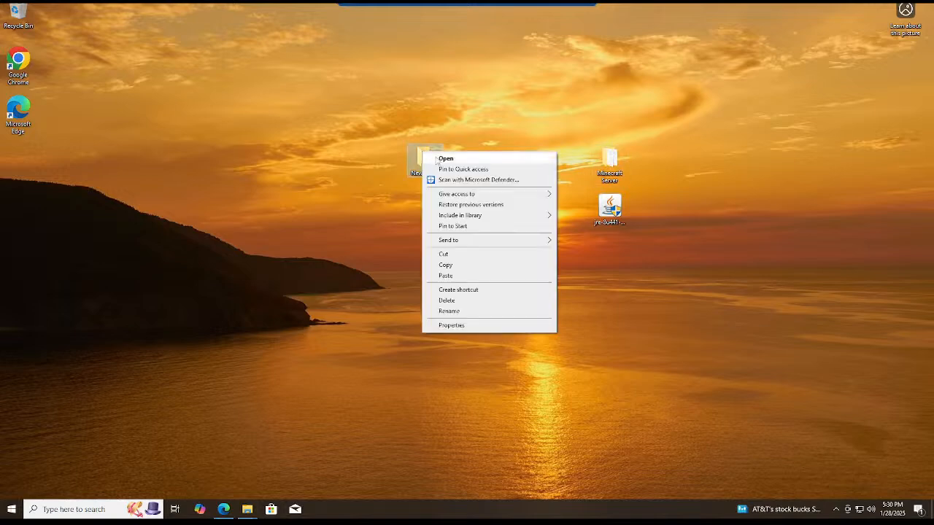
pyautogui.click(461, 298)
# Move the Minecraft Server folder to the deleted folder's spot on the desktop, open it and reposition its window.
pyautogui.moveTo(605, 177); pyautogui.dragTo(422, 155)
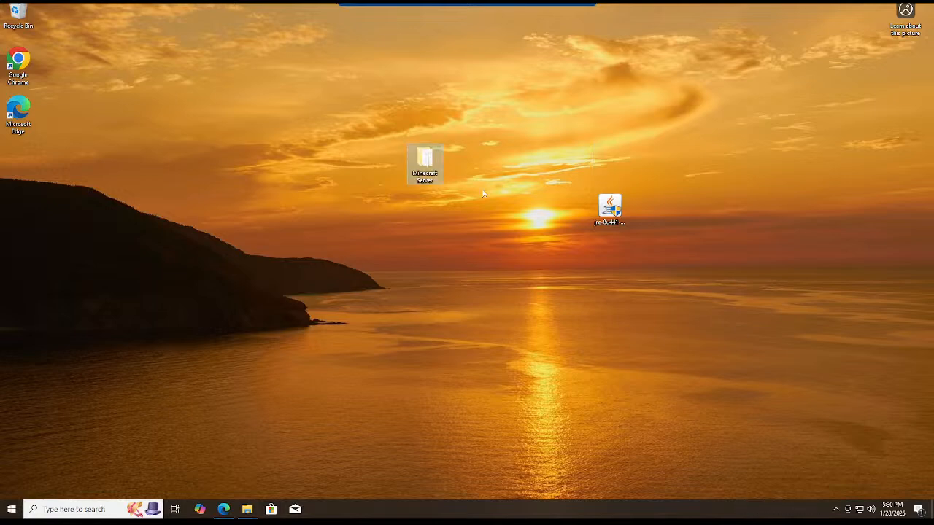
pyautogui.doubleClick(423, 160)
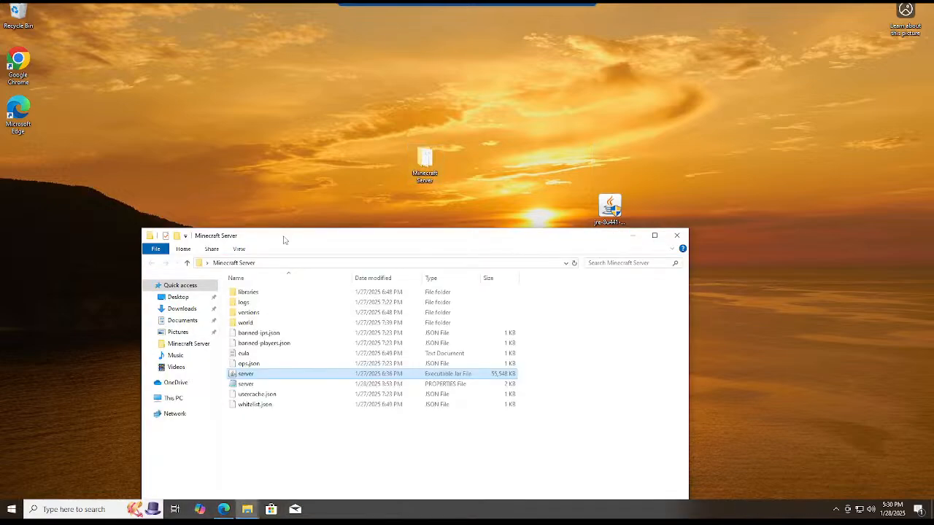
pyautogui.moveTo(284, 237); pyautogui.dragTo(280, 155)
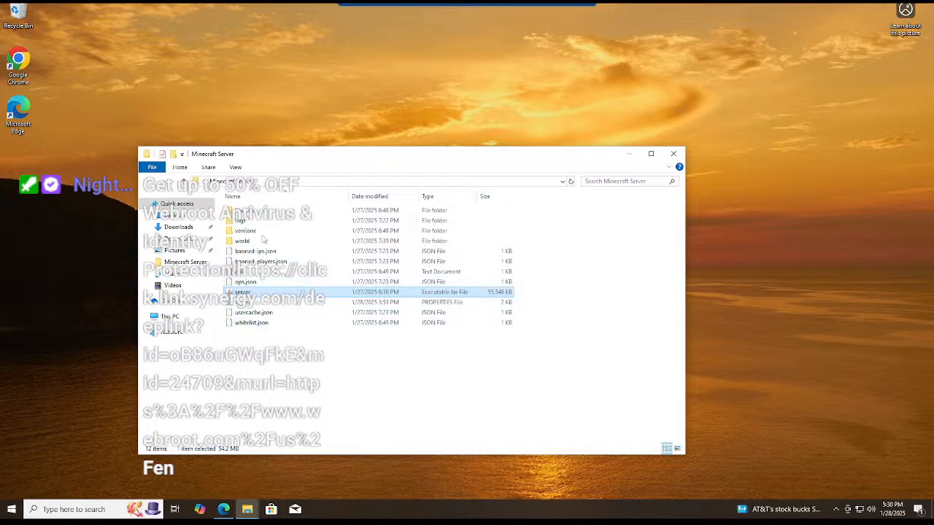
pyautogui.moveTo(263, 155); pyautogui.dragTo(347, 69)
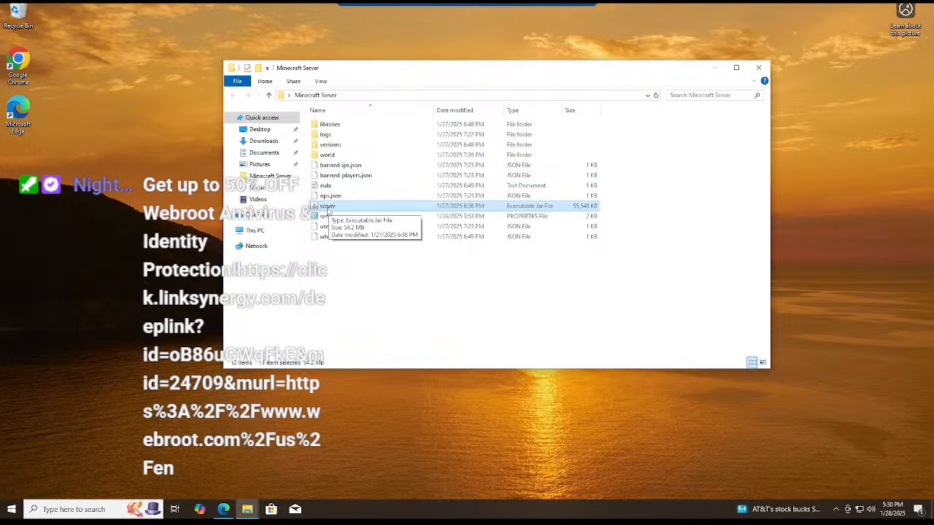
# Bring up the choice of apps for opening the server jar file in the Minecraft Server folder.
pyautogui.click(332, 165)
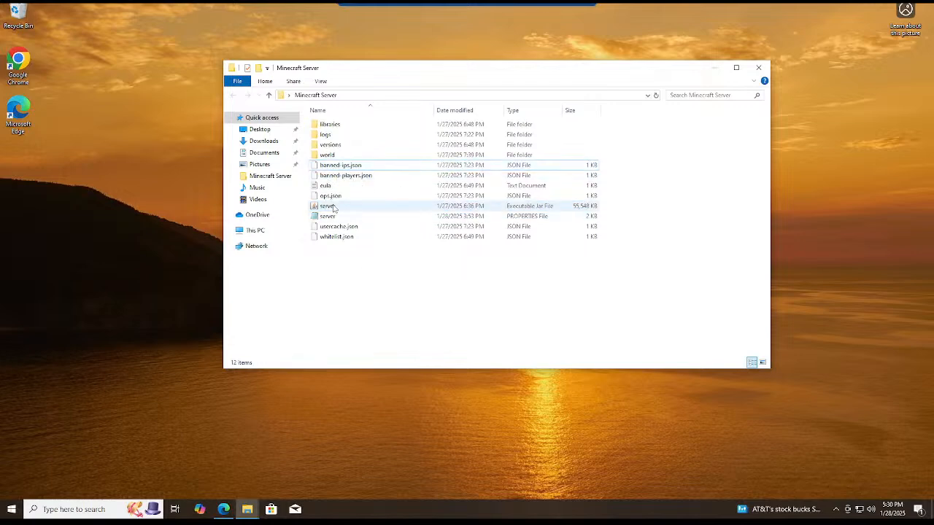
pyautogui.rightClick(332, 207)
pyautogui.click(309, 254)
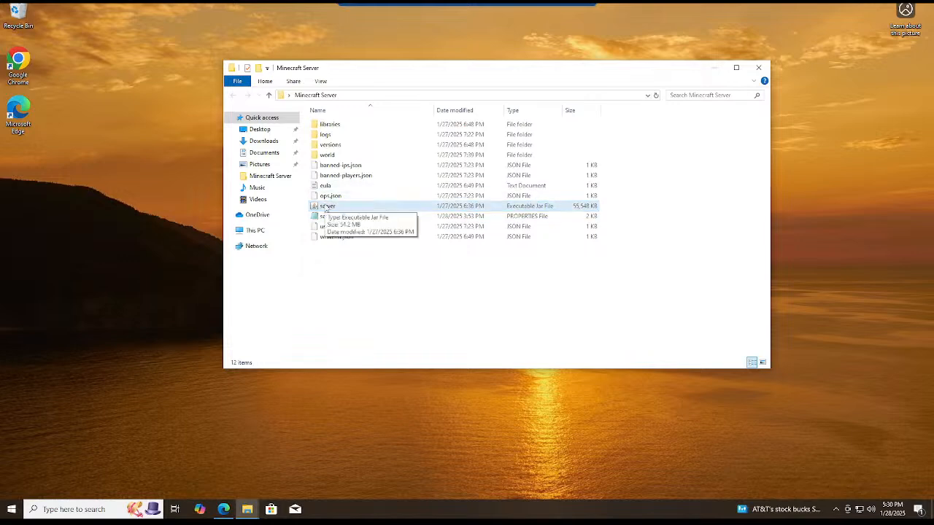
pyautogui.rightClick(327, 210)
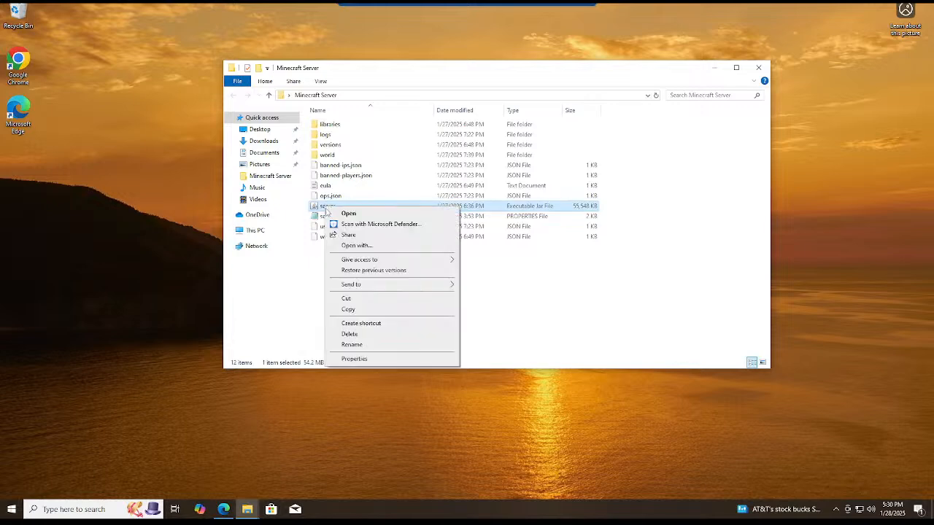
pyautogui.click(354, 246)
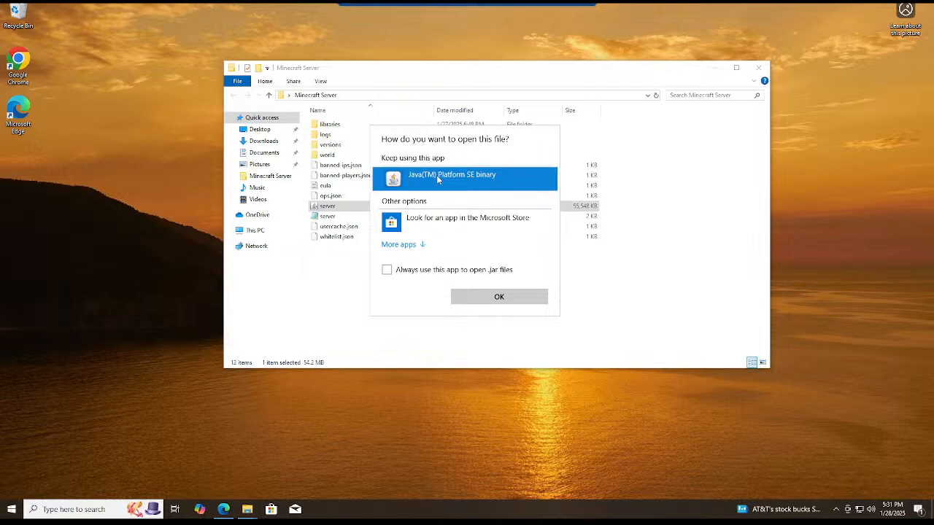
pyautogui.click(510, 299)
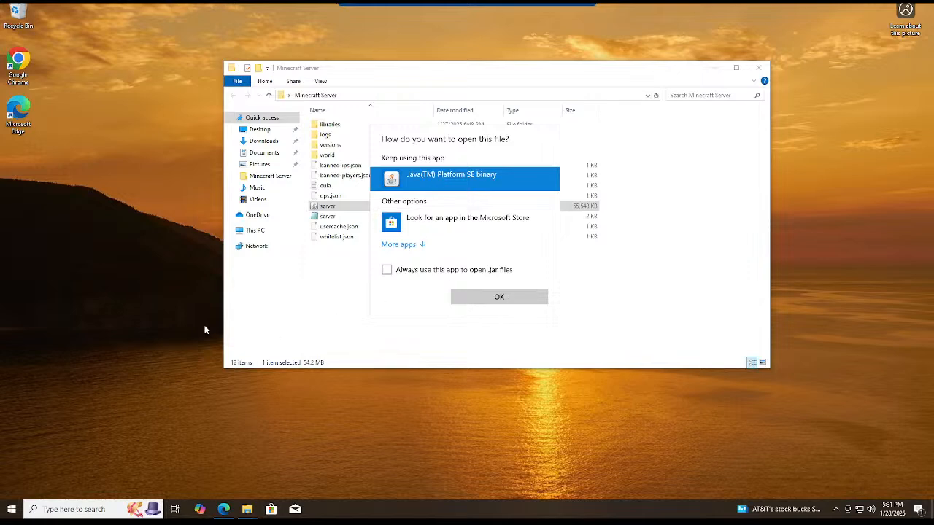
# Switch to Microsoft Edge, search for java in a new tab and open the official java.com site.
pyautogui.click(224, 508)
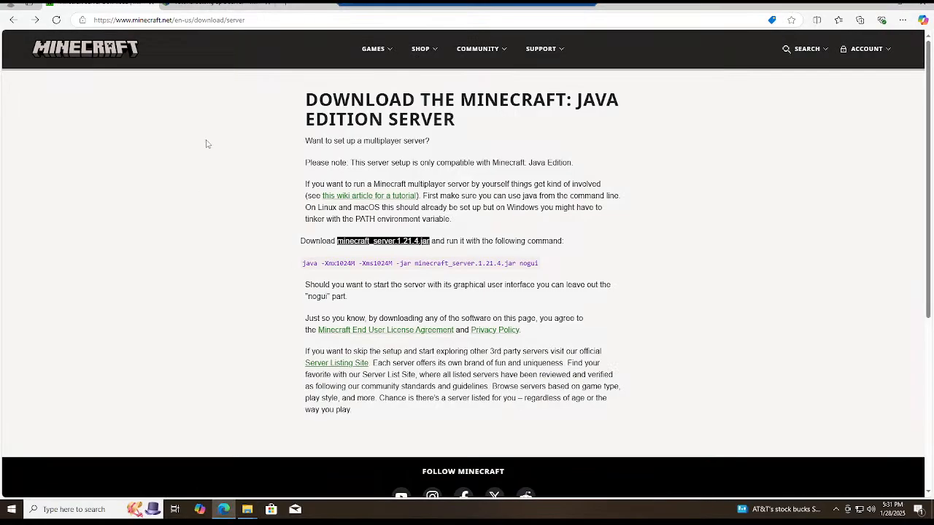
pyautogui.click(287, 5)
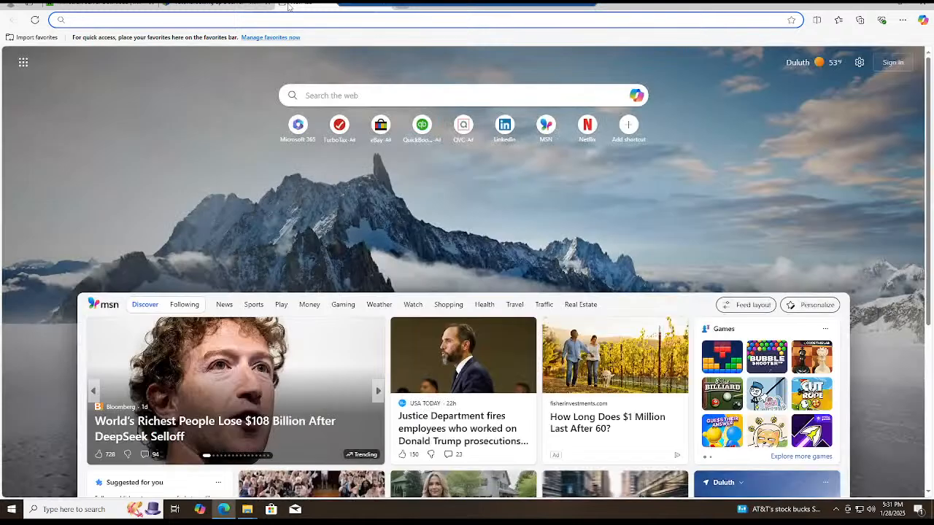
pyautogui.write('java')
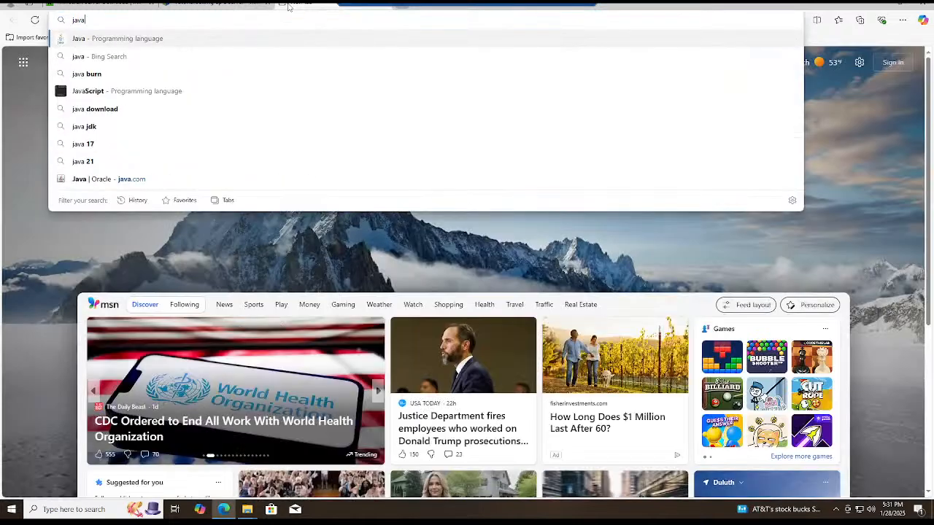
pyautogui.click(174, 41)
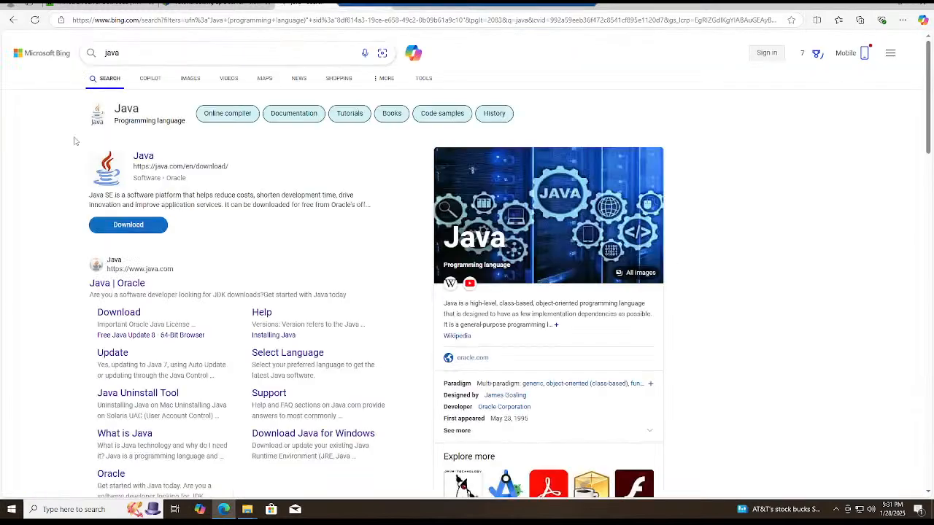
pyautogui.scroll(-1, 125, 285)
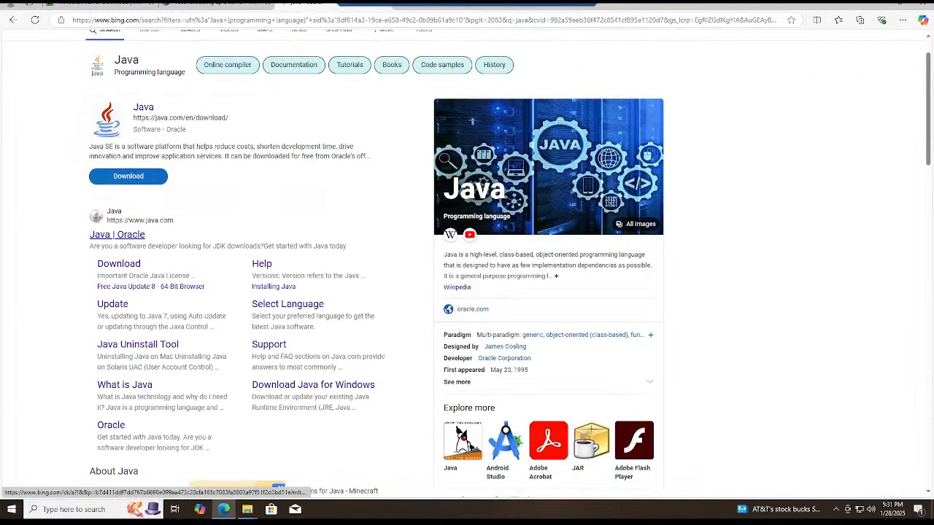
pyautogui.click(121, 237)
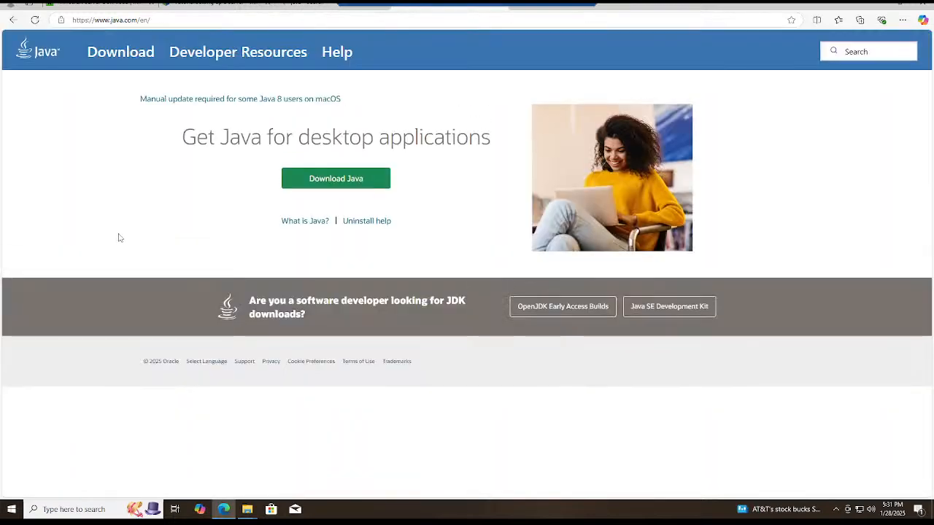
# Open Oracle's Java SE Development Kit downloads and show the JDK 21 packages for Windows.
pyautogui.click(309, 187)
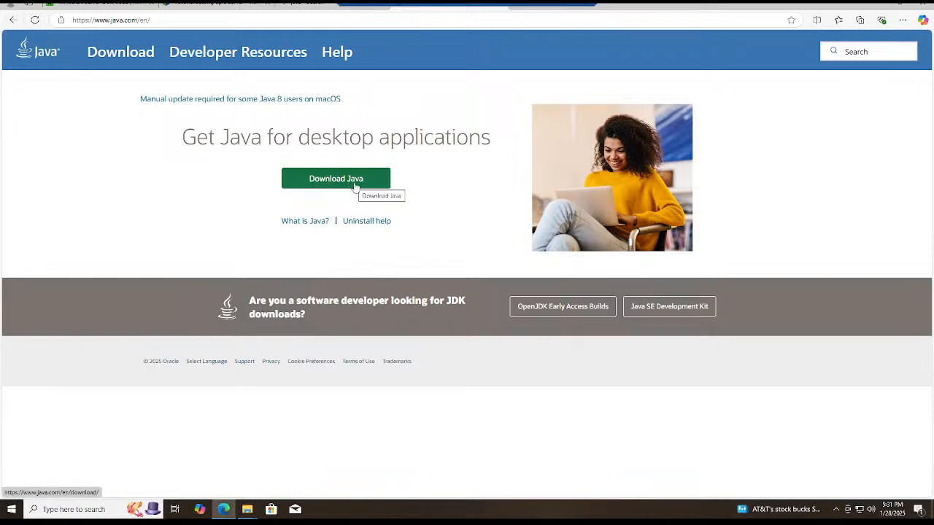
pyautogui.click(660, 306)
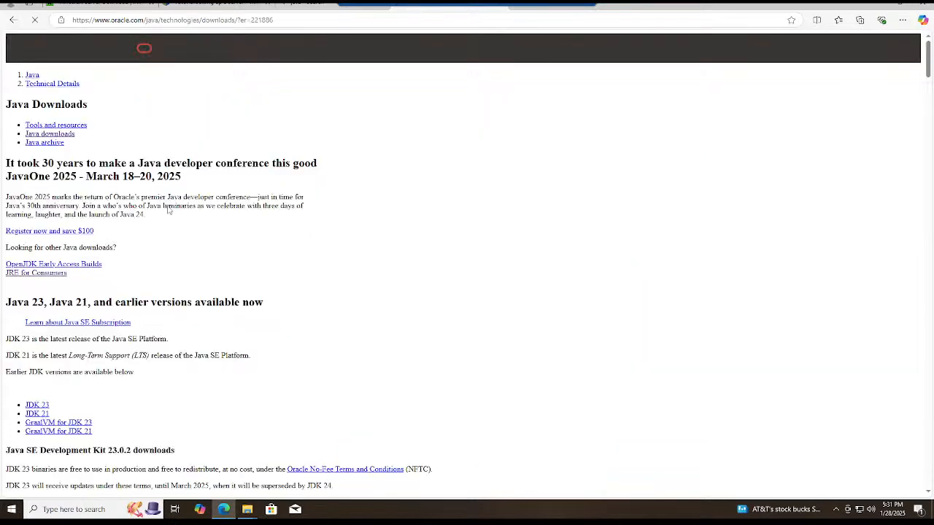
pyautogui.scroll(-3, 166, 210)
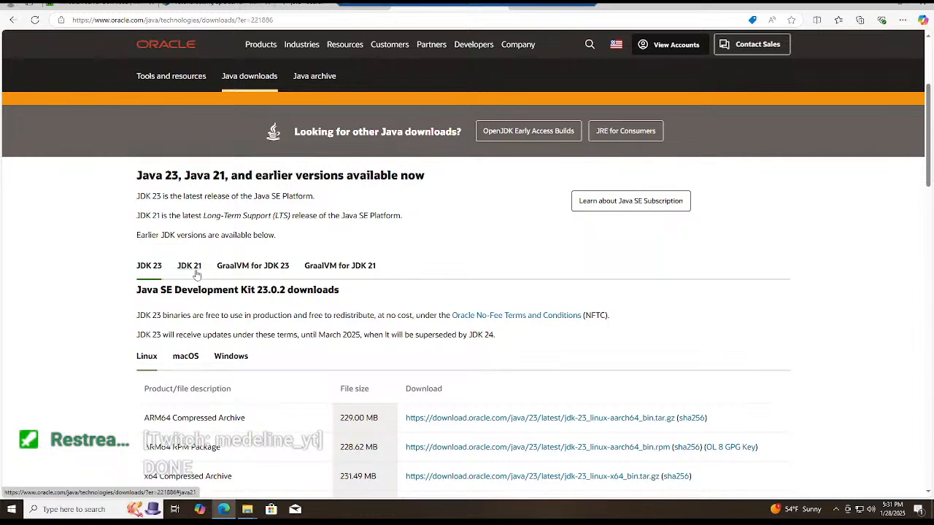
pyautogui.scroll(-1, 195, 275)
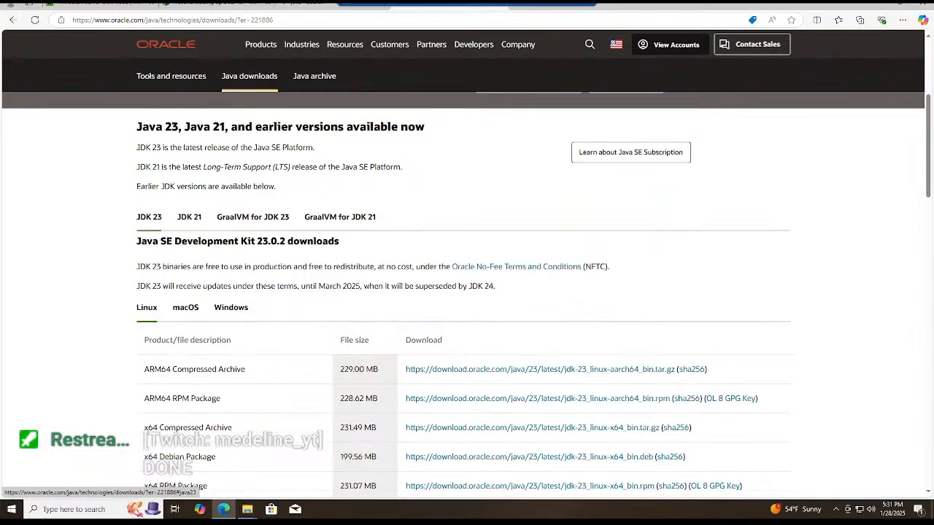
pyautogui.click(189, 217)
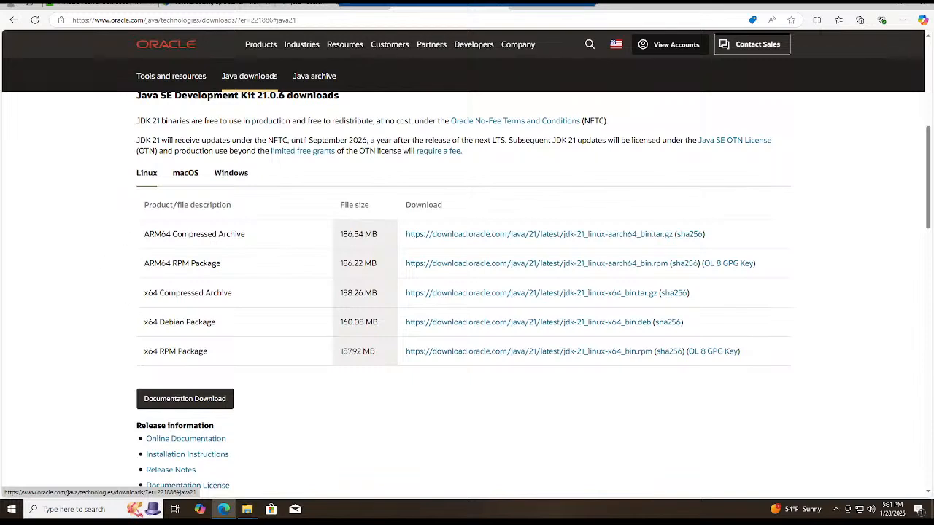
pyautogui.click(223, 175)
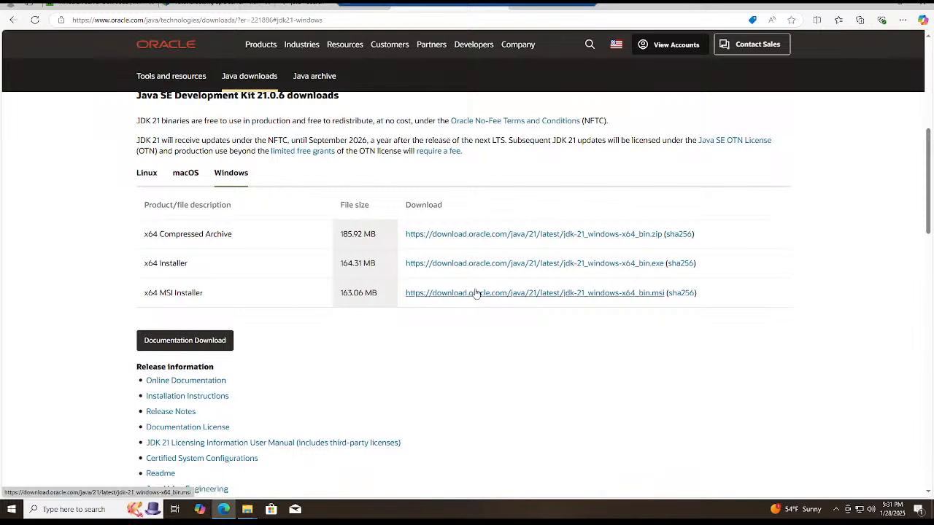
# Show the downloaded jdk-21_windows-x64_bin.msi in its folder, run the installer and dismiss its reinstall prompt.
pyautogui.click(902, 20)
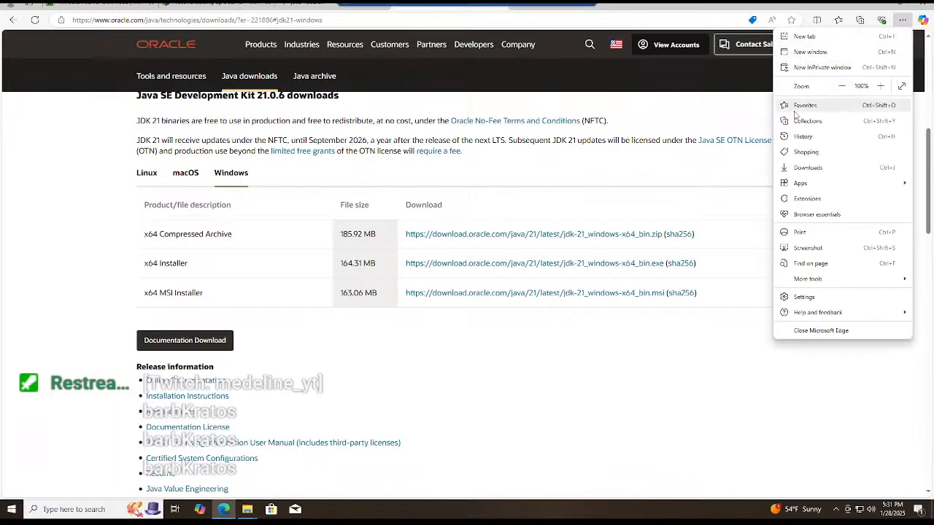
pyautogui.click(808, 168)
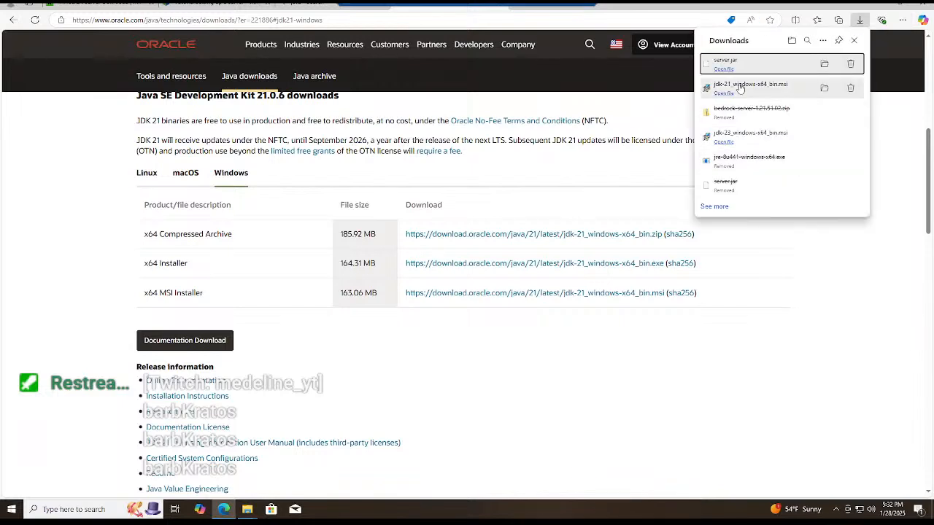
pyautogui.click(822, 88)
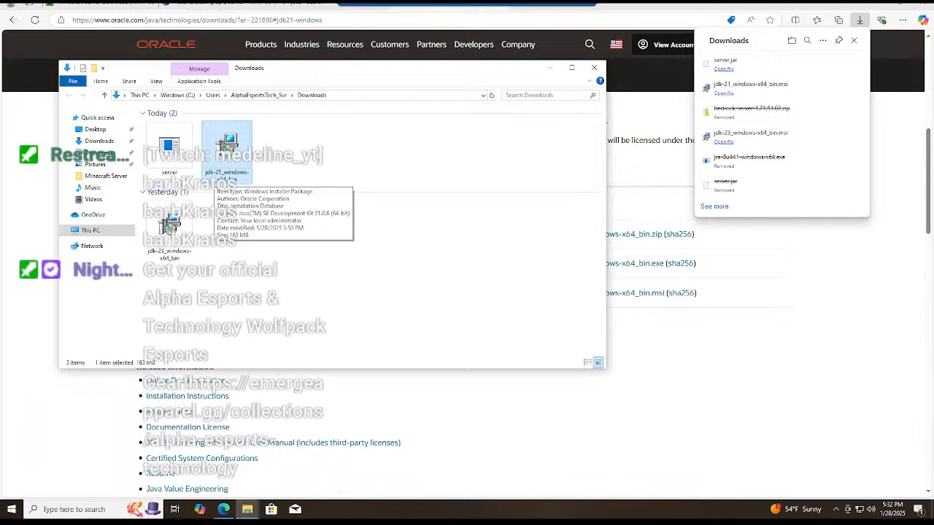
pyautogui.doubleClick(226, 153)
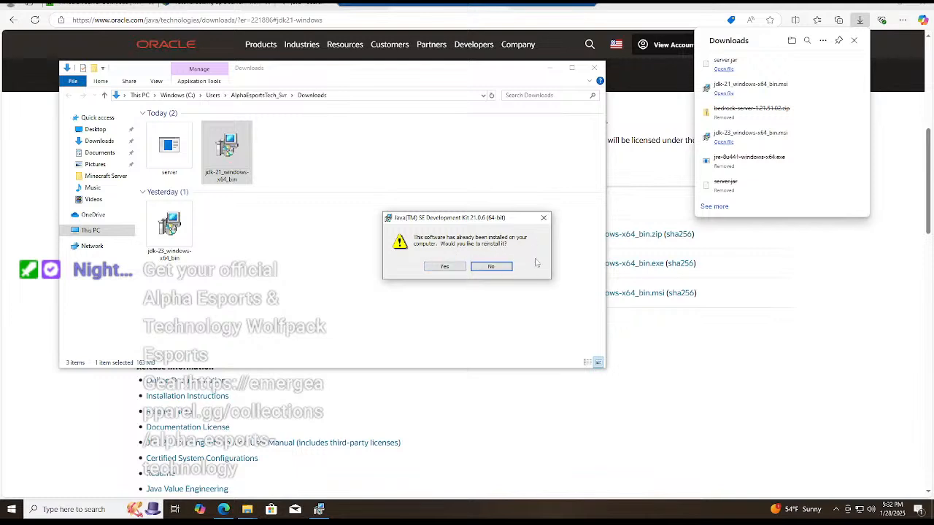
pyautogui.click(542, 219)
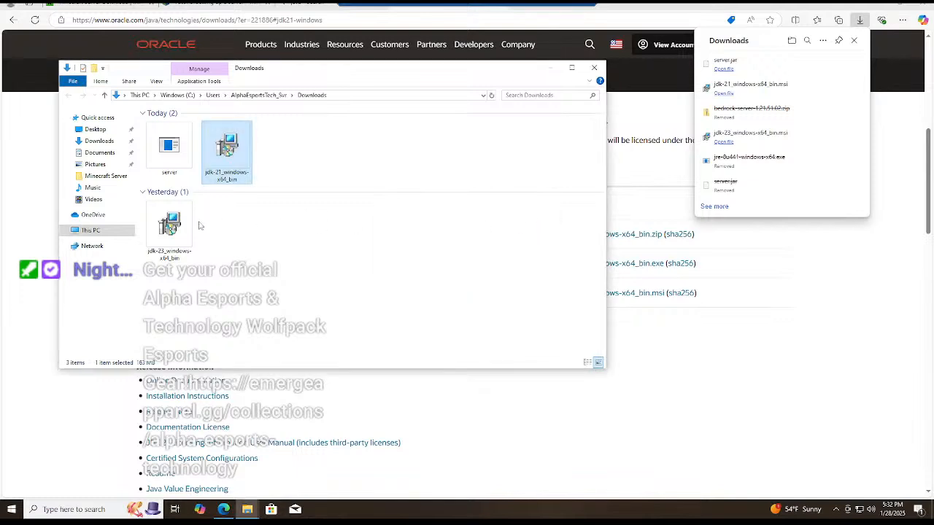
# Run the jdk-23_windows-x64_bin installer with destination C:\Program Files\Java\jdk-23\, decline the permission prompt and close the Downloads folder window.
pyautogui.doubleClick(184, 226)
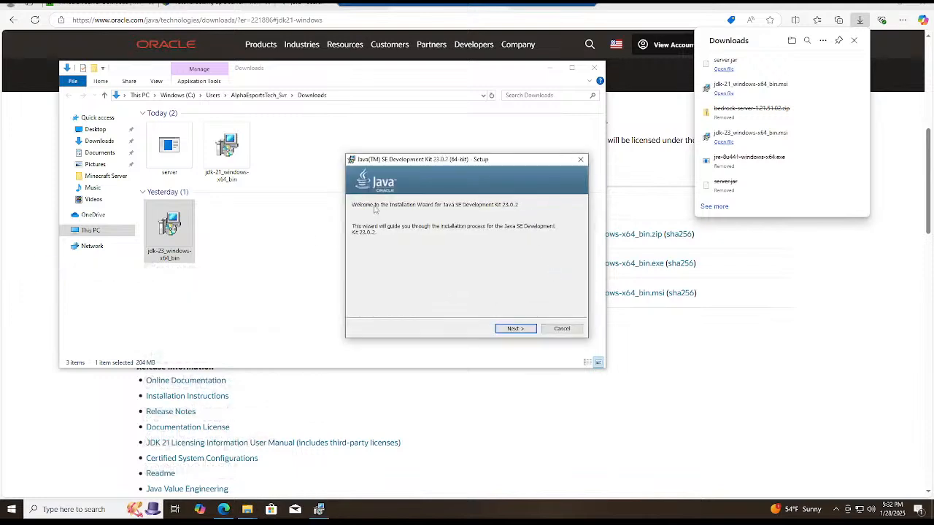
pyautogui.click(511, 331)
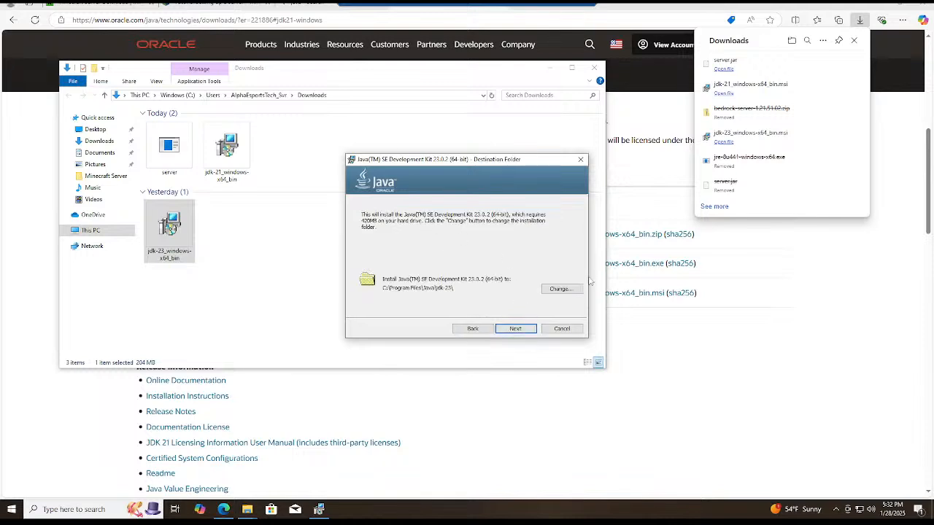
pyautogui.click(518, 330)
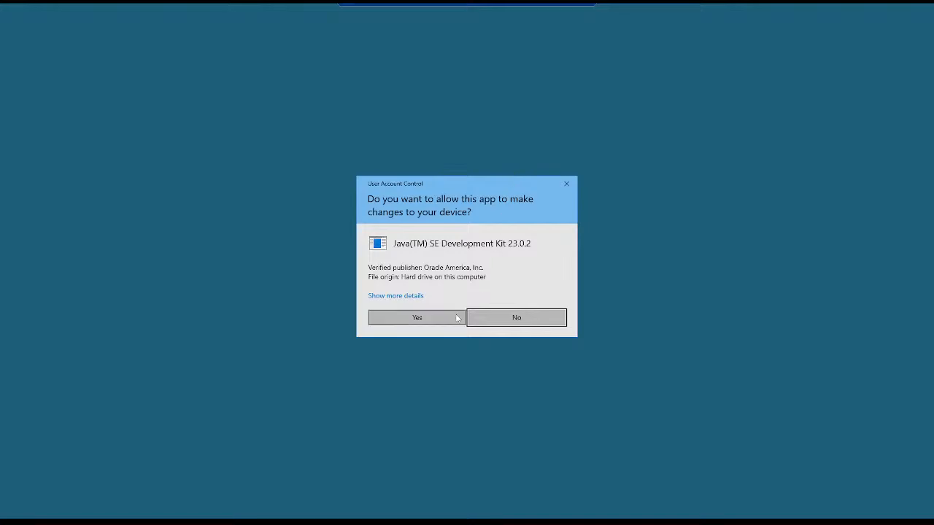
pyautogui.click(492, 315)
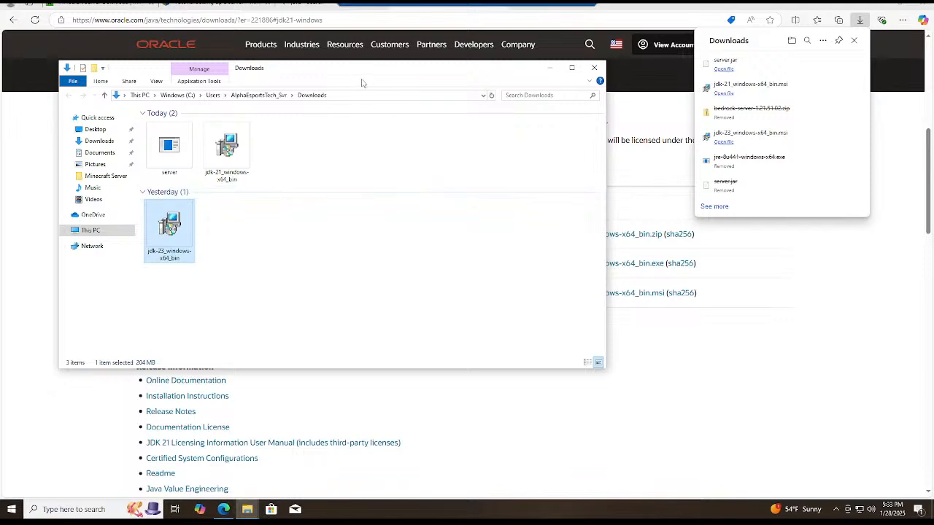
pyautogui.moveTo(360, 75); pyautogui.dragTo(549, 87)
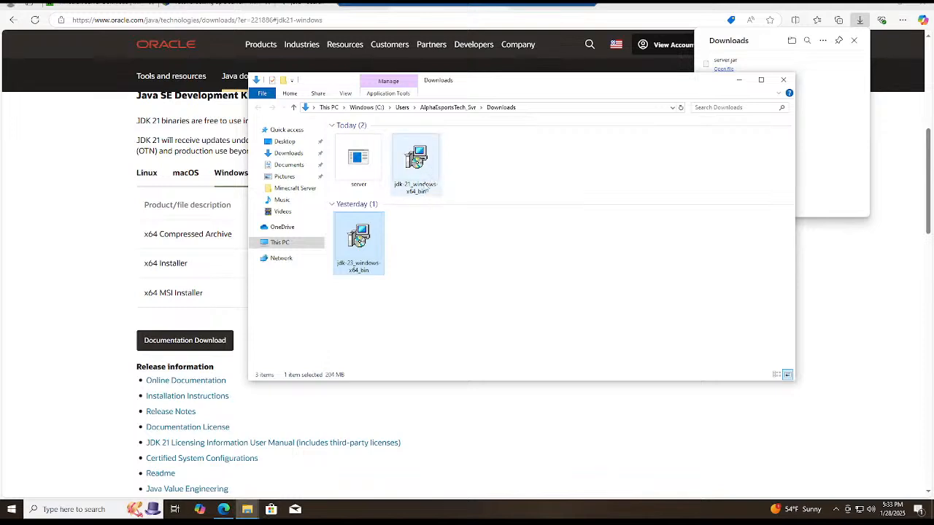
pyautogui.click(785, 82)
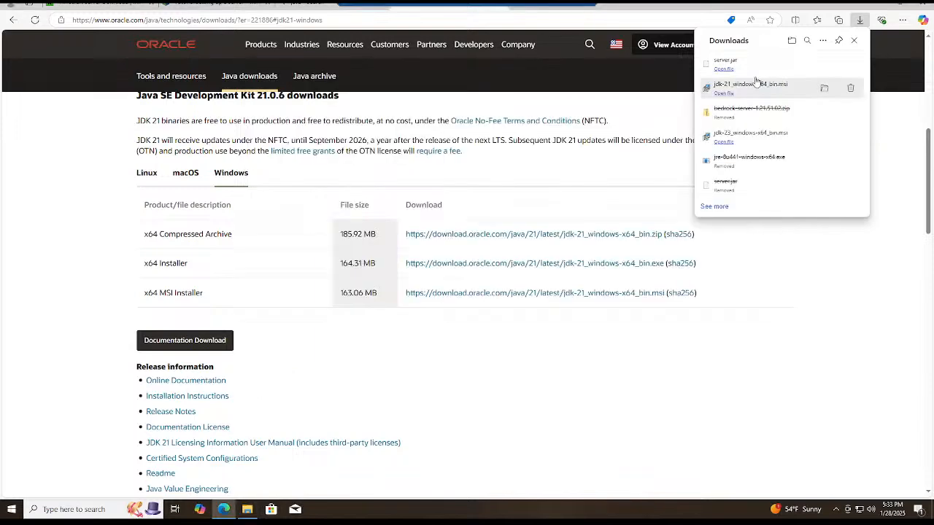
# Launch the server jar in the Minecraft Server folder with Java(TM) Platform SE binary and move the folder window aside.
pyautogui.scroll(3, 86, 203)
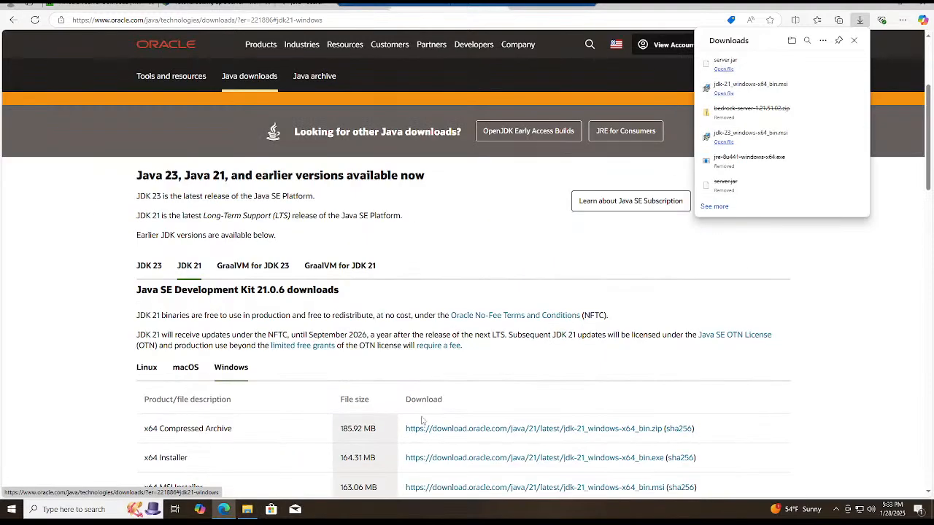
pyautogui.click(247, 509)
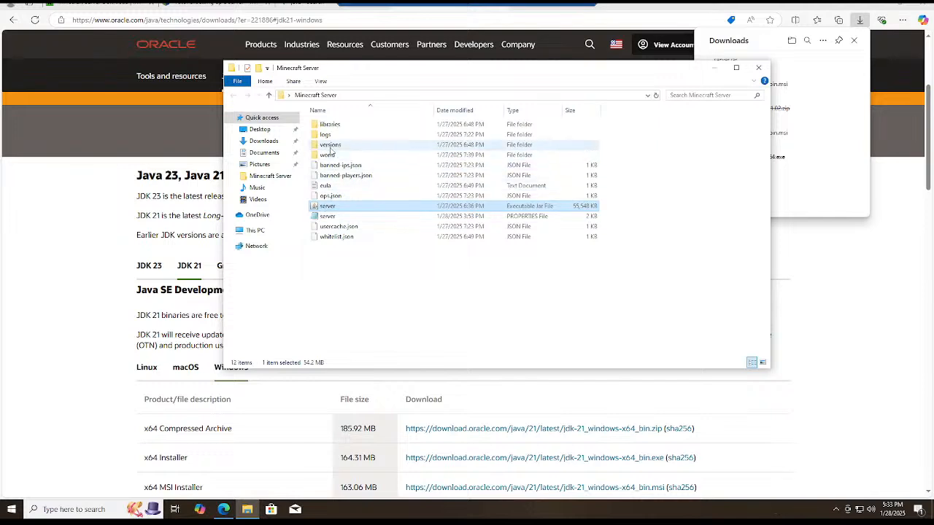
pyautogui.rightClick(321, 205)
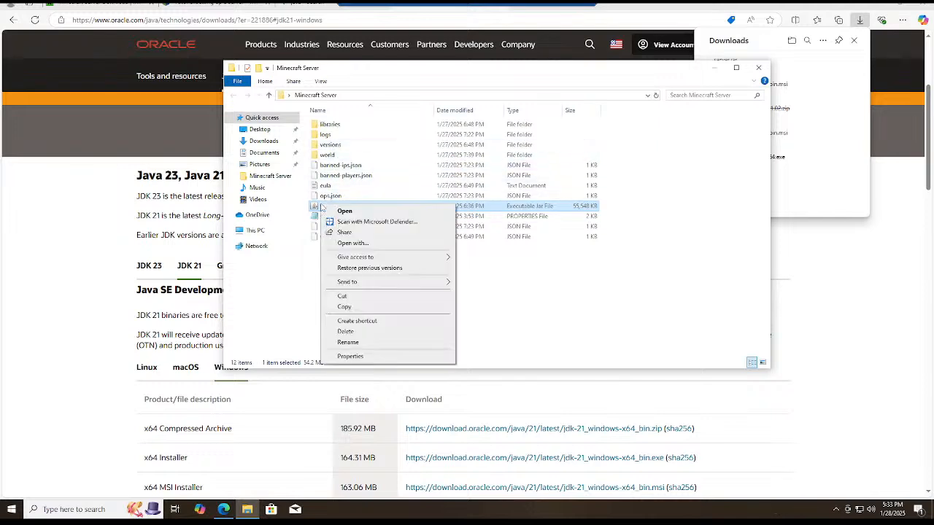
pyautogui.click(343, 246)
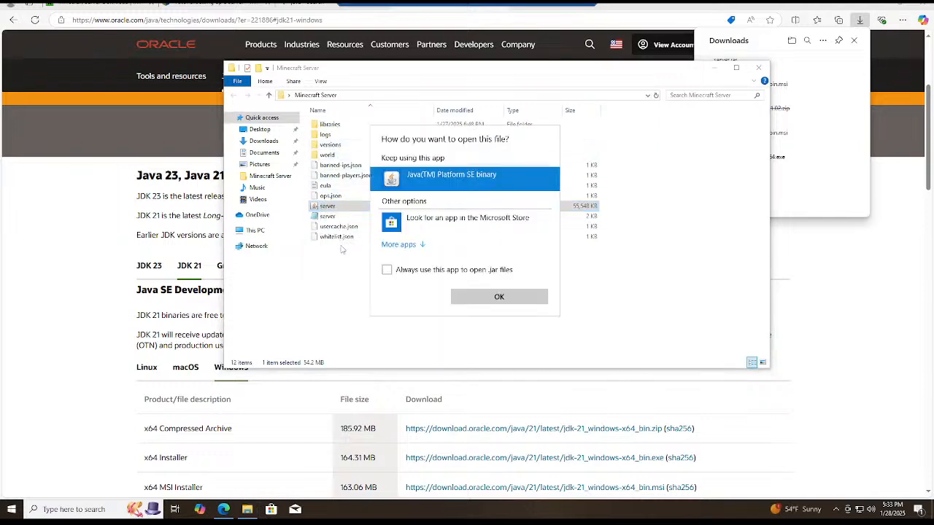
pyautogui.click(499, 298)
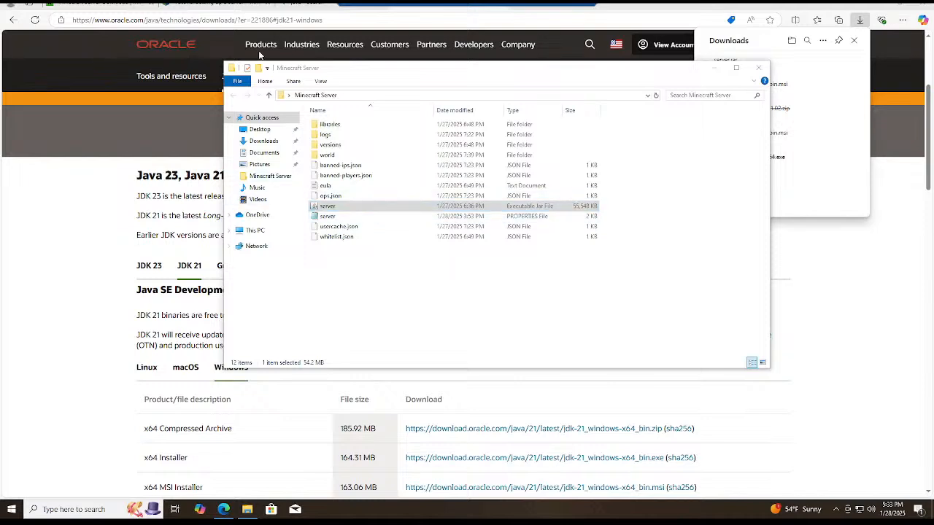
pyautogui.doubleClick(344, 209)
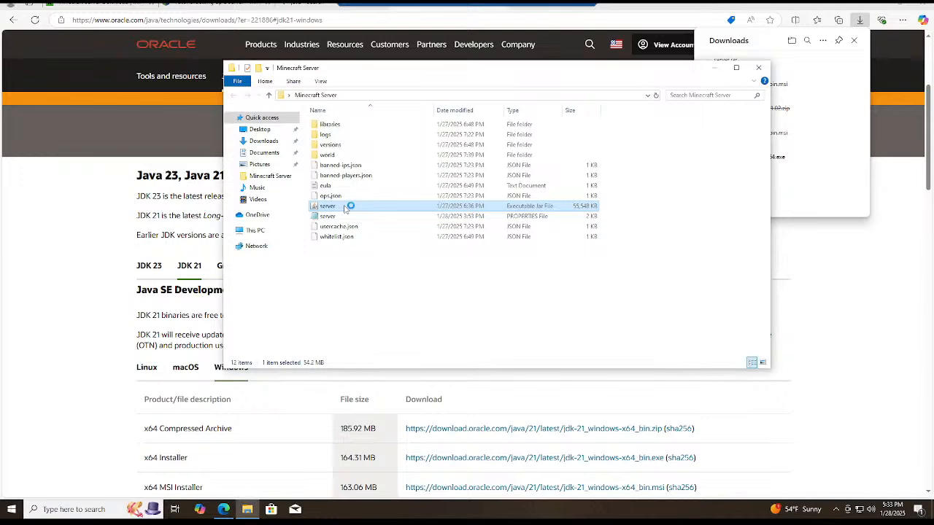
pyautogui.moveTo(361, 71); pyautogui.dragTo(434, 86)
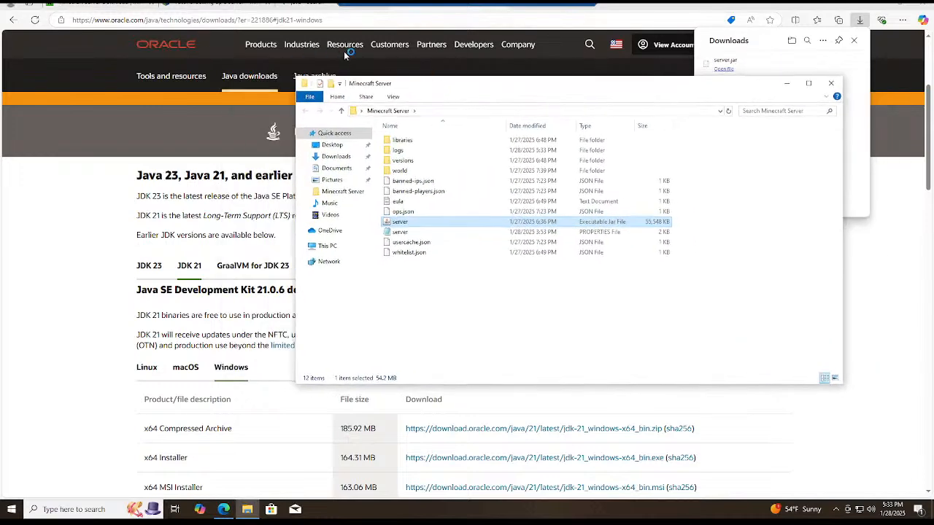
# Glance through the Minecraft Wiki tutorial on setting up a server and return to the Java Edition server download page.
pyautogui.click(223, 8)
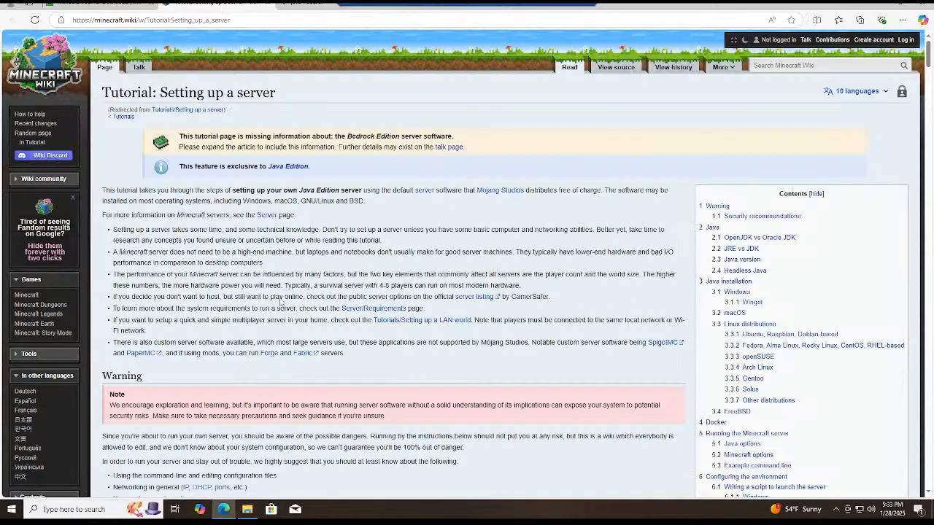
pyautogui.scroll(-5, 203, 189)
pyautogui.scroll(5, 139, 100)
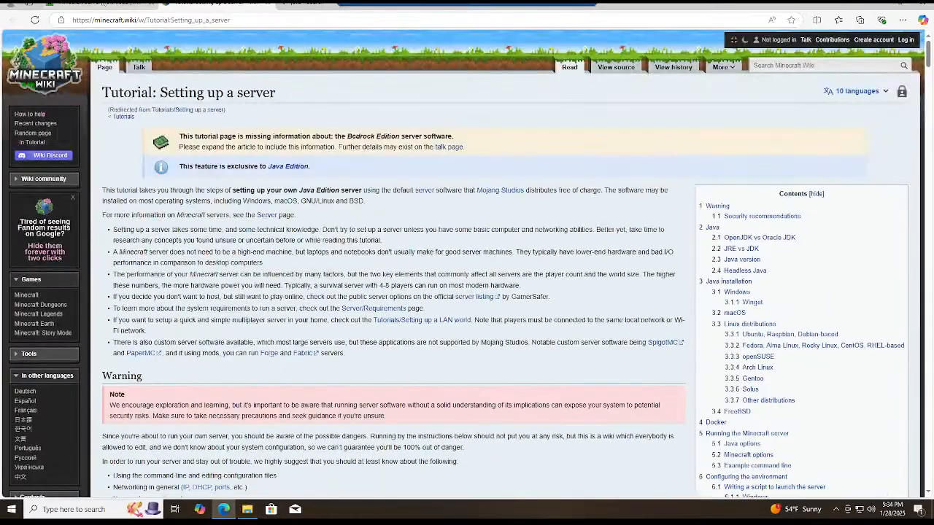
pyautogui.click(95, 4)
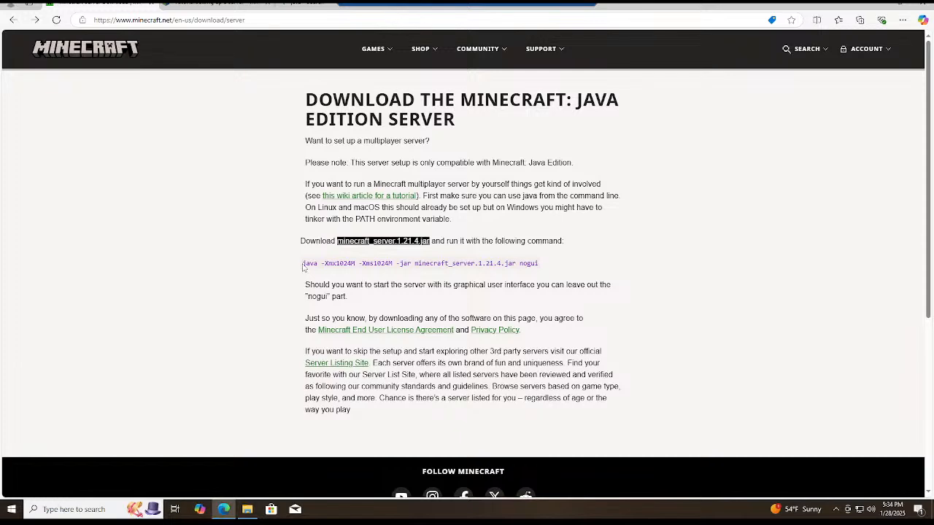
# Move the firewall alert off the text and copy the command java -Xmx1024M -Xms1024M -jar minecraft_server.1.21.4.jar without nogui.
pyautogui.moveTo(302, 263); pyautogui.dragTo(539, 263)
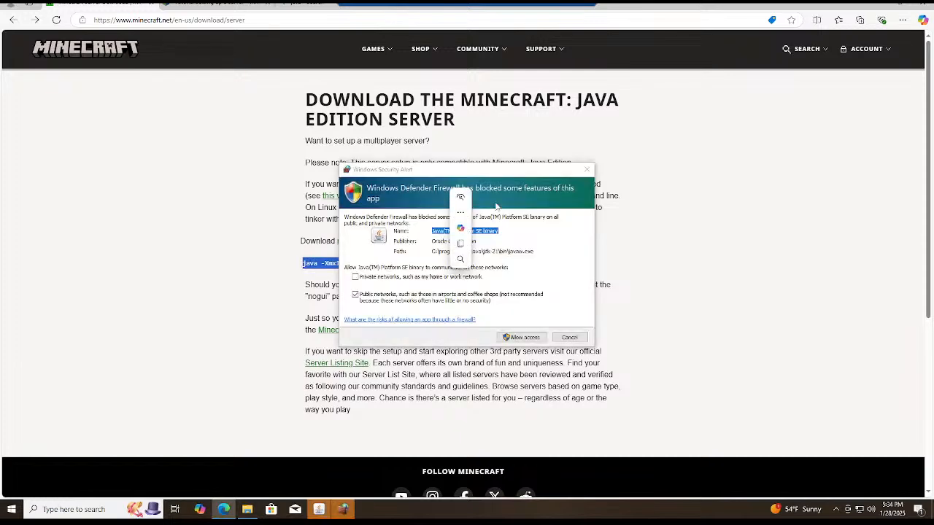
pyautogui.moveTo(504, 172); pyautogui.dragTo(773, 148)
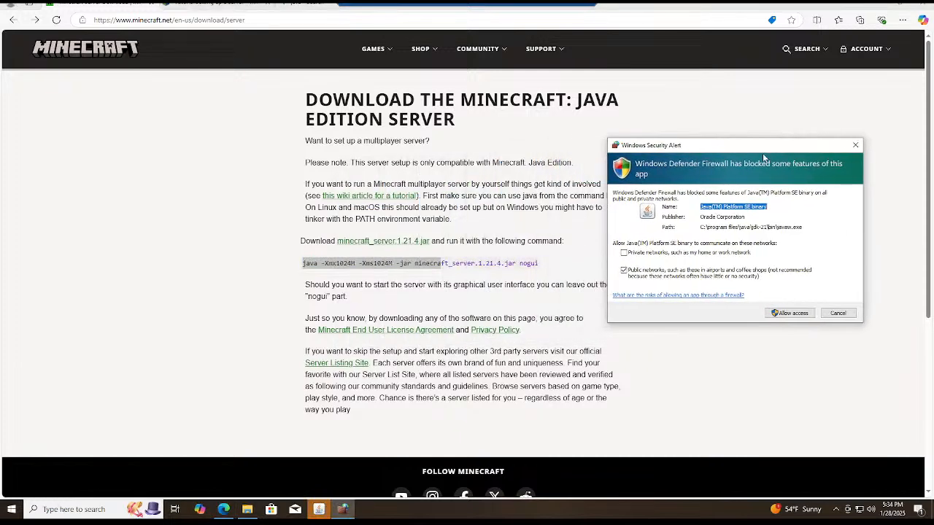
pyautogui.click(305, 268)
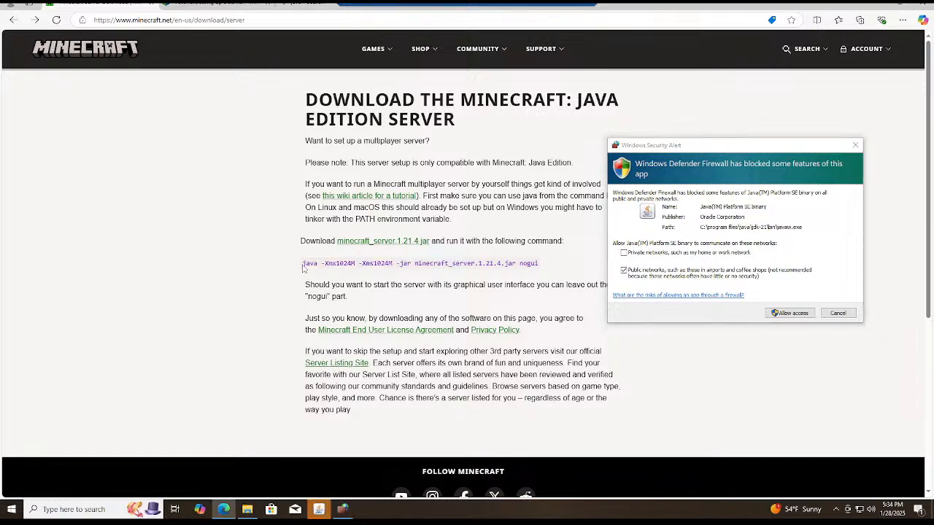
pyautogui.moveTo(304, 265); pyautogui.dragTo(542, 276)
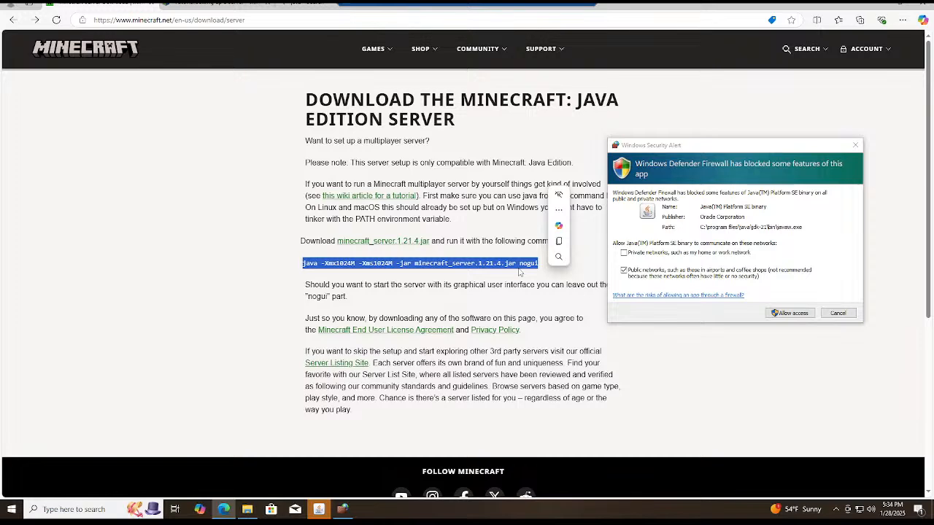
pyautogui.moveTo(718, 150); pyautogui.dragTo(766, 100)
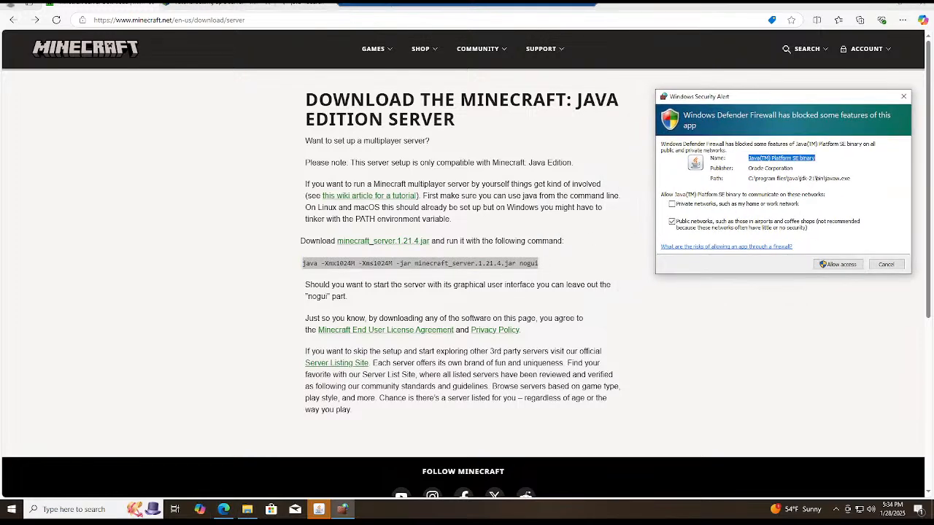
pyautogui.click(514, 271)
pyautogui.moveTo(516, 264); pyautogui.dragTo(302, 264)
pyautogui.rightClick(304, 263)
pyautogui.click(332, 275)
# Search Windows for cmd and open Command Prompt.
pyautogui.click(44, 510)
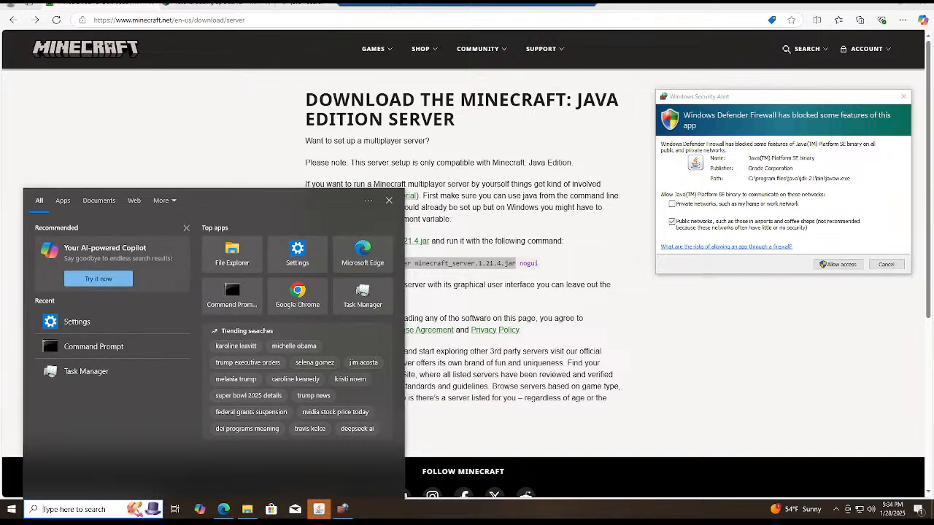
pyautogui.write('cmd')
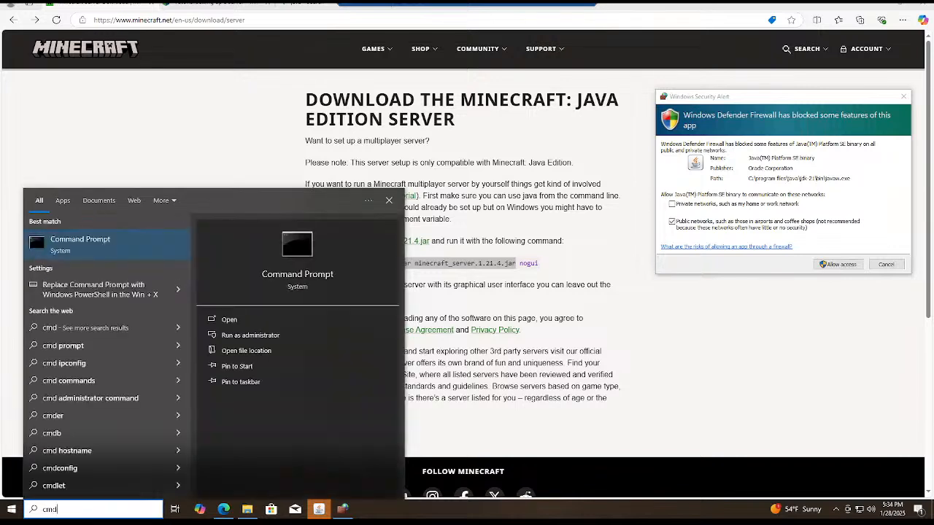
pyautogui.click(244, 319)
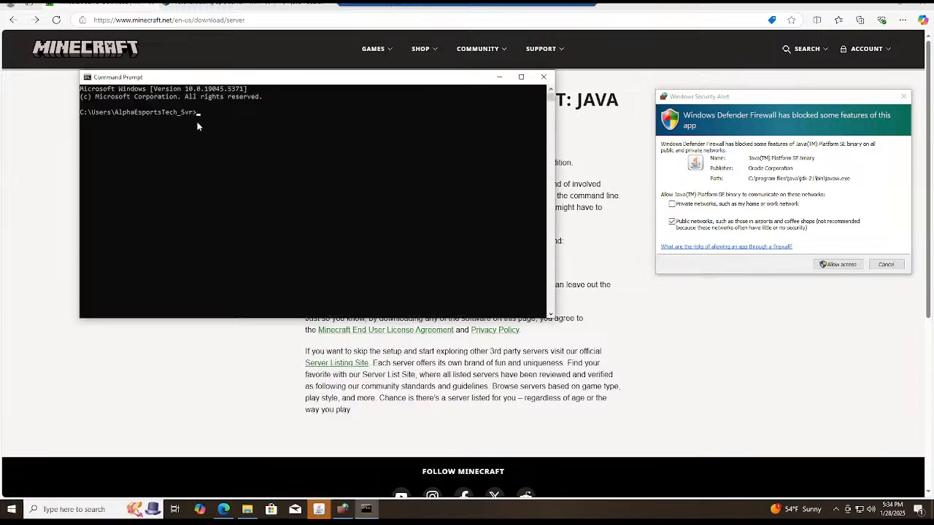
# Change to the Desktop folder in Command Prompt and paste the command java -Xmx1024M -Xms1024M -jar minecraft_server.1.21.4.jar without running it.
pyautogui.write('cd Deskj')
pyautogui.write('op')
pyautogui.press('Return')
pyautogui.hotkey('ctrl', 'v')
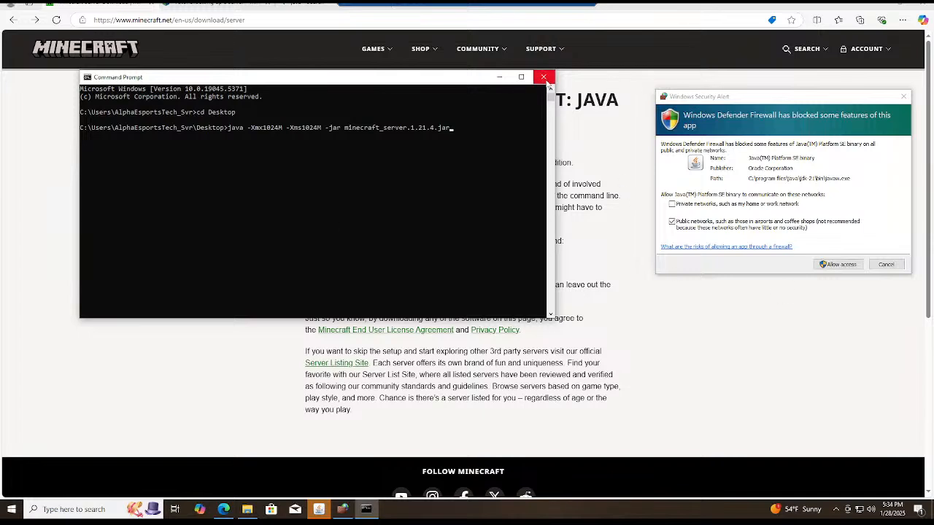
# Allow Java(TM) Platform SE binary through the firewall on public networks and close Command Prompt.
pyautogui.click(834, 265)
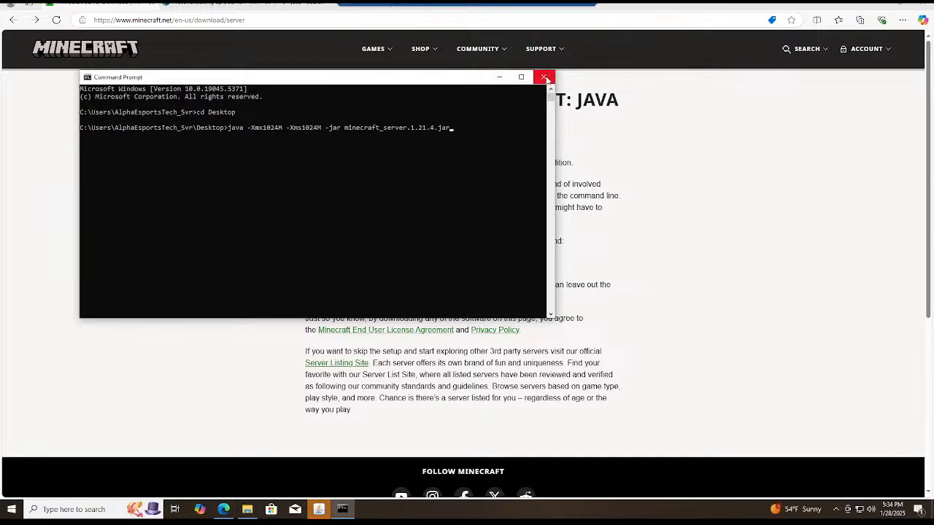
pyautogui.click(499, 77)
# Bring up the running Minecraft server window, enlarge it to review its log, and close the server.
pyautogui.click(318, 509)
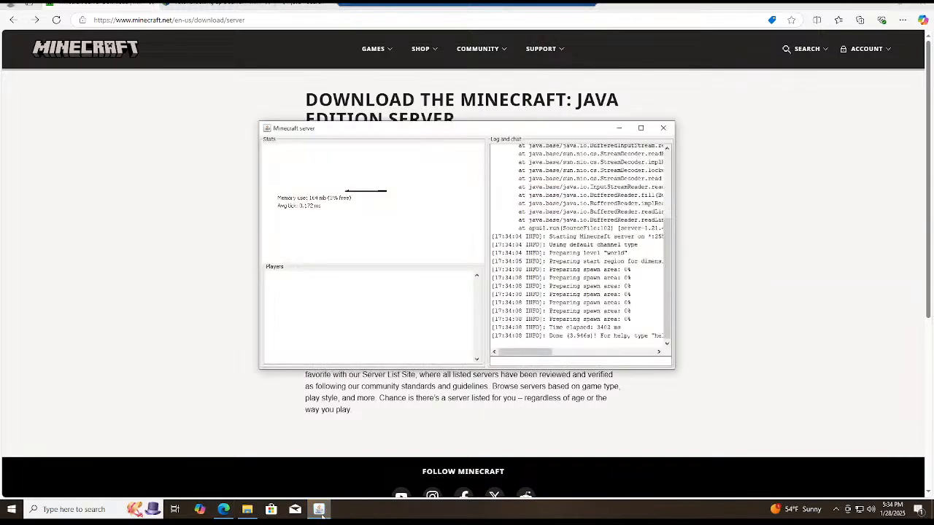
pyautogui.moveTo(416, 134); pyautogui.dragTo(279, 93)
pyautogui.click(502, 89)
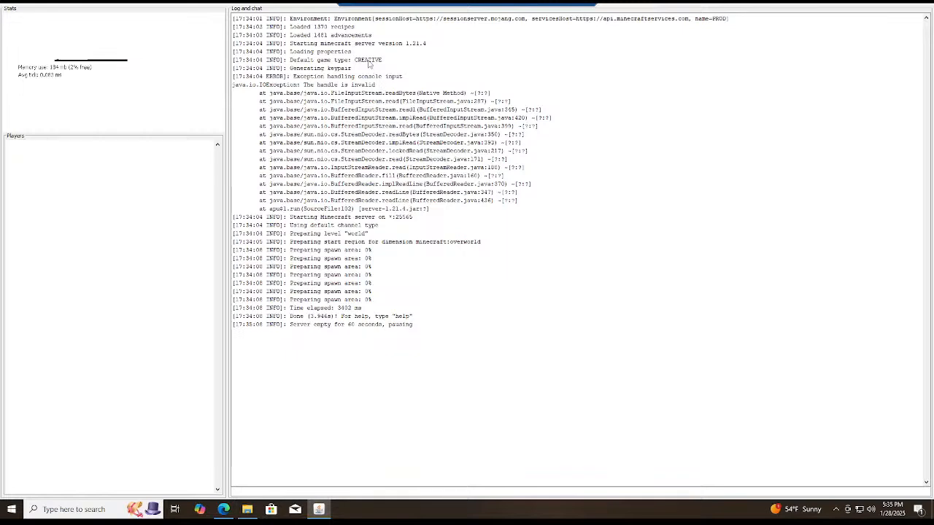
pyautogui.click(925, 6)
# Open the eula text document from the Minecraft Server folder.
pyautogui.click(247, 509)
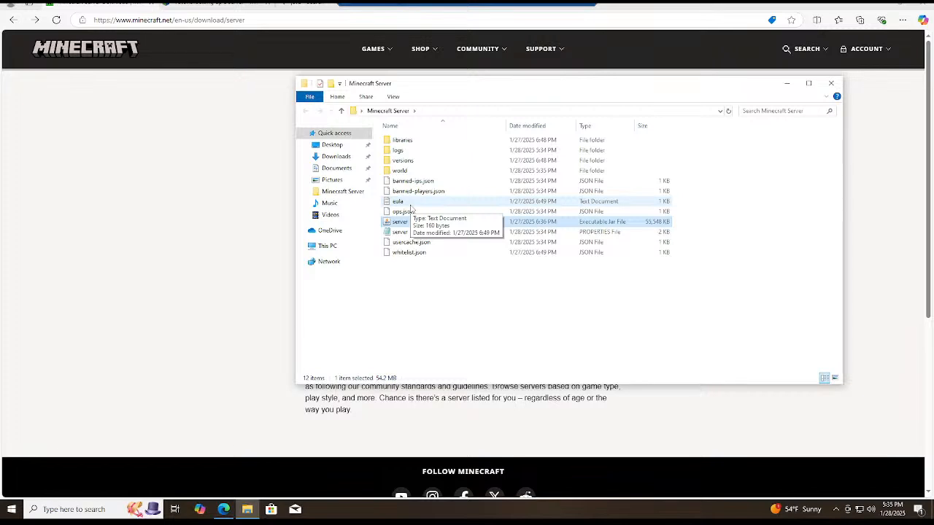
pyautogui.doubleClick(408, 203)
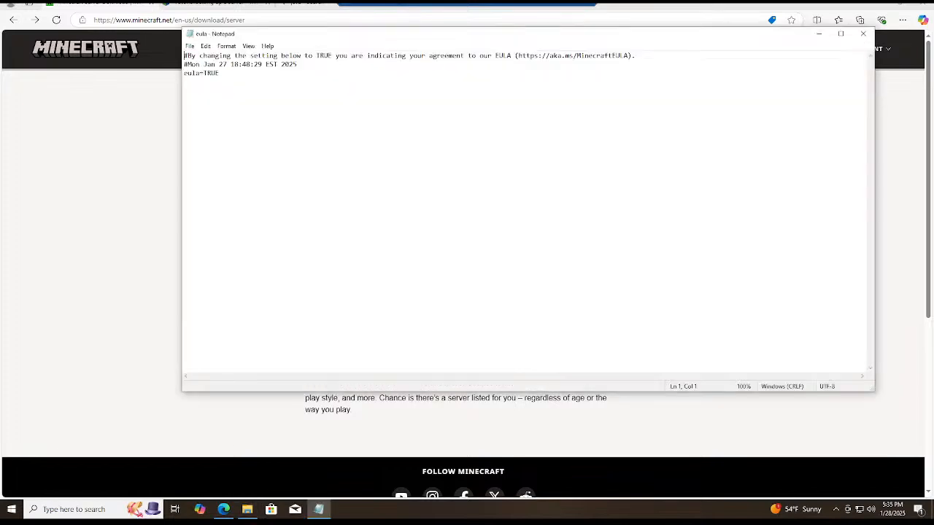
# Change the eula value in the text file to false.
pyautogui.doubleClick(203, 73)
pyautogui.moveTo(220, 73); pyautogui.dragTo(204, 73)
pyautogui.write('flase')
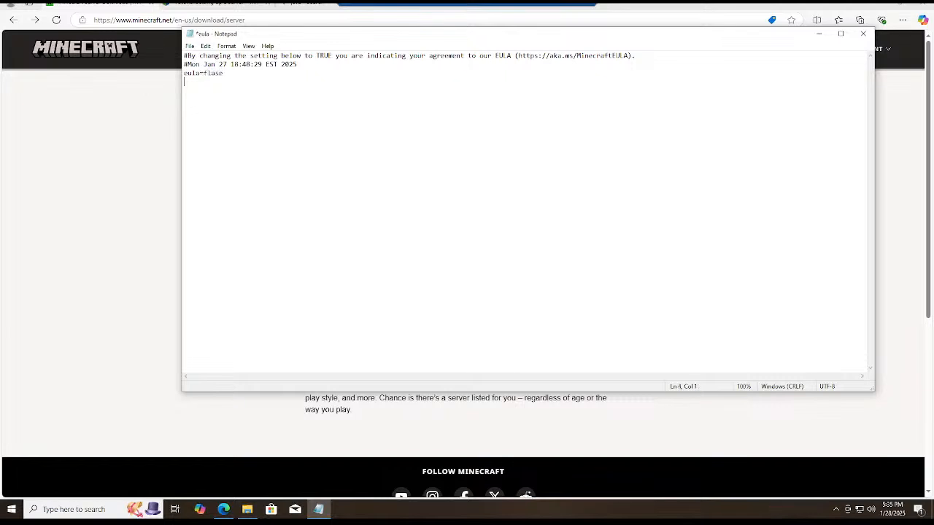
pyautogui.press('BackSpace')
pyautogui.press('BackSpace')
pyautogui.press('BackSpace')
pyautogui.press('BackSpace')
pyautogui.press('BackSpace')
pyautogui.write('alse')
# Set the eula value in the text file to TRUE.
pyautogui.doubleClick(215, 73)
pyautogui.doubleClick(215, 73)
pyautogui.press('End')
pyautogui.hotkey('shift', 'Left')
pyautogui.hotkey('shift', 'Left')
pyautogui.hotkey('shift', 'Left')
pyautogui.hotkey('shift', 'Left')
pyautogui.hotkey('shift', 'Left')
pyautogui.write('TRUE')
pyautogui.moveTo(518, 56); pyautogui.dragTo(629, 55)
pyautogui.hotkey('ctrl', 'c')
pyautogui.rightClick(619, 62)
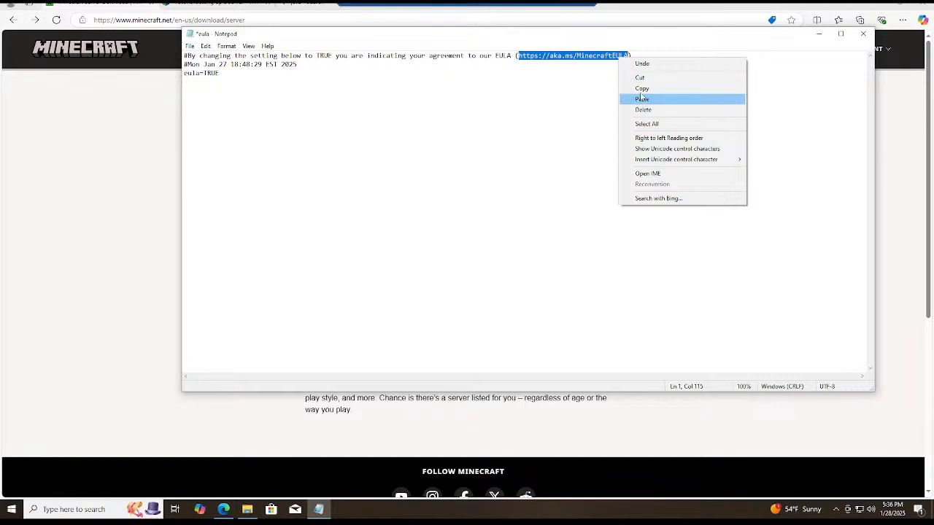
pyautogui.click(642, 89)
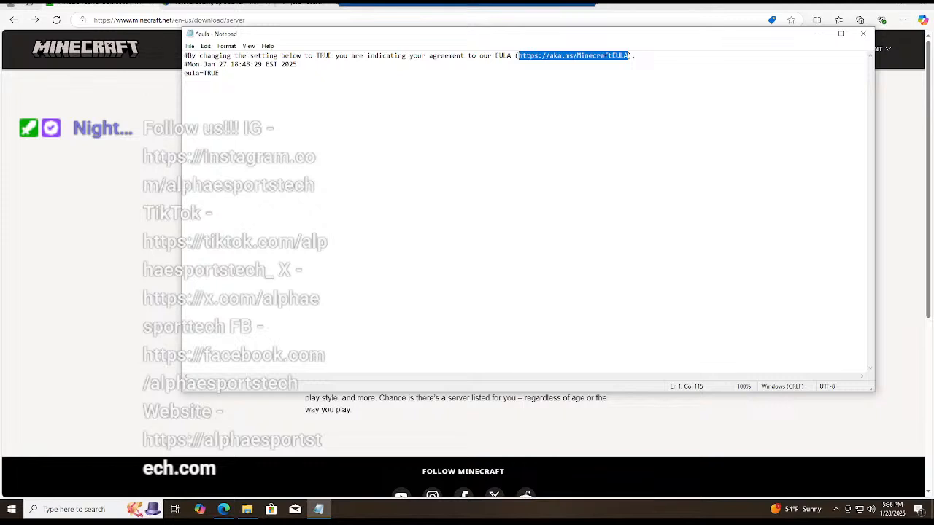
# Save the eula file and close it.
pyautogui.click(189, 46)
pyautogui.click(208, 89)
pyautogui.click(863, 33)
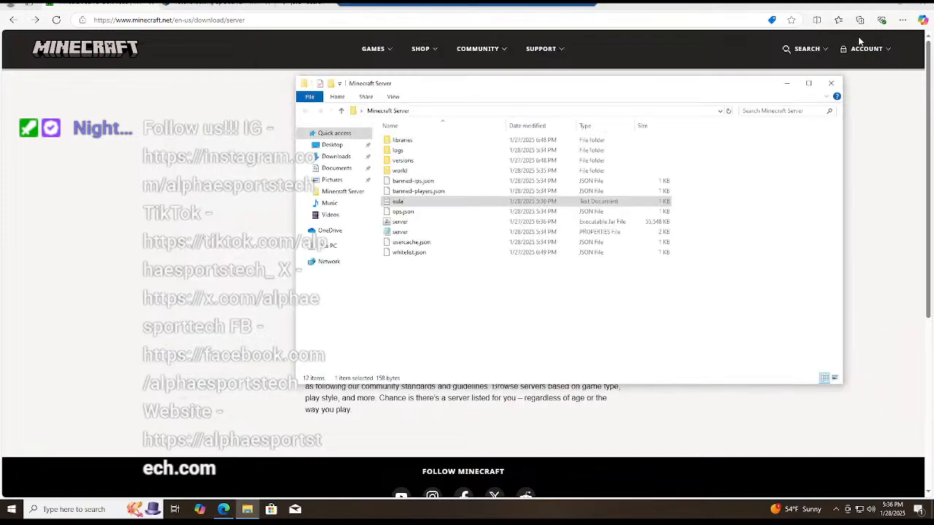
# Switch to the browser's Java search results tab and load the copied EULA link there.
pyautogui.click(197, 7)
pyautogui.click(267, 20)
pyautogui.rightClick(267, 20)
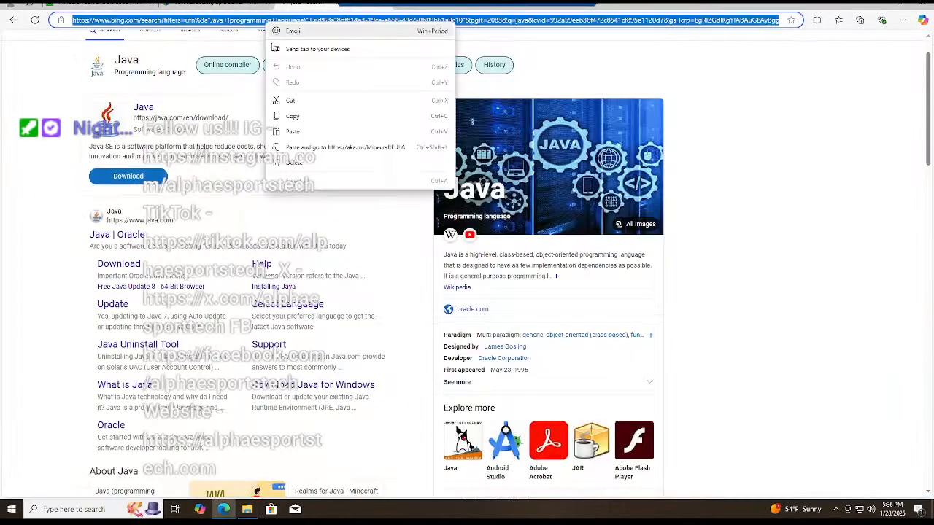
pyautogui.click(285, 146)
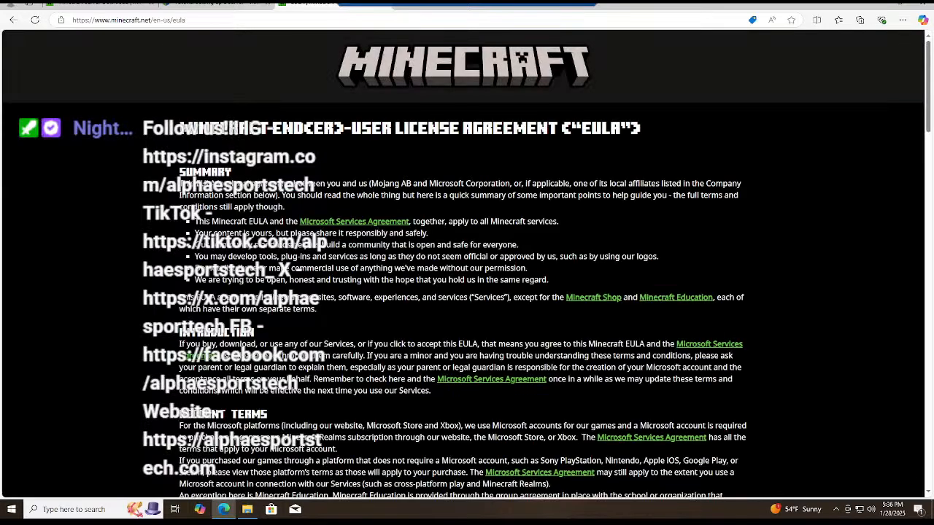
# Read through the Minecraft End User License Agreement sections and return to the Java Edition server download page.
pyautogui.scroll(-5, 284, 268)
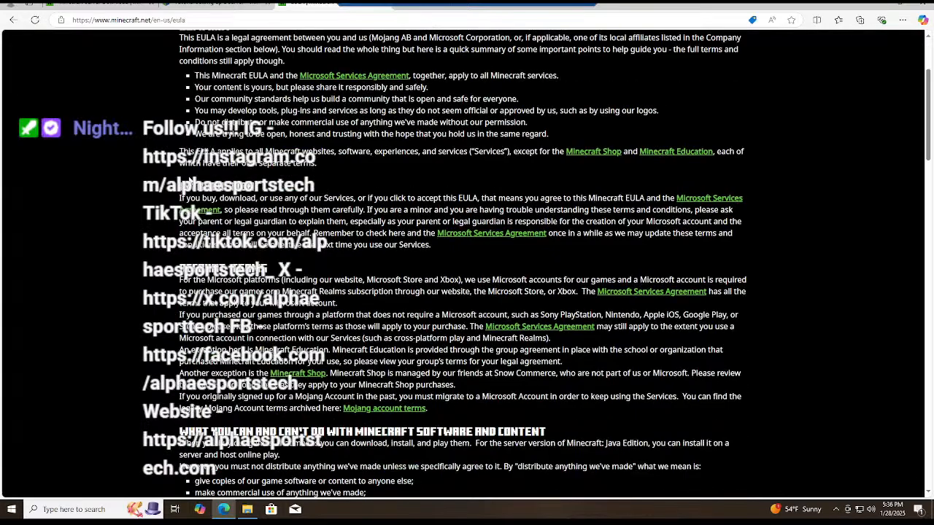
pyautogui.scroll(-2, 189, 180)
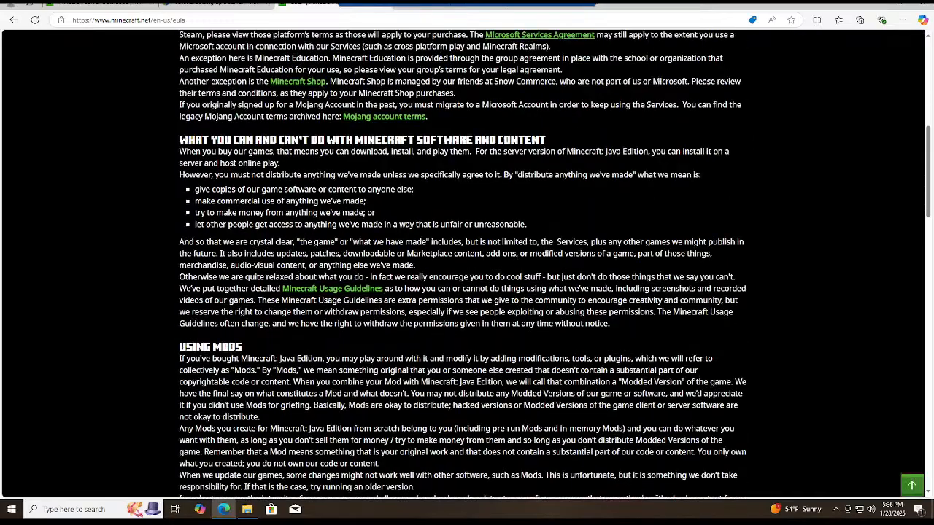
pyautogui.scroll(-5, 467, 262)
pyautogui.scroll(-3, 467, 263)
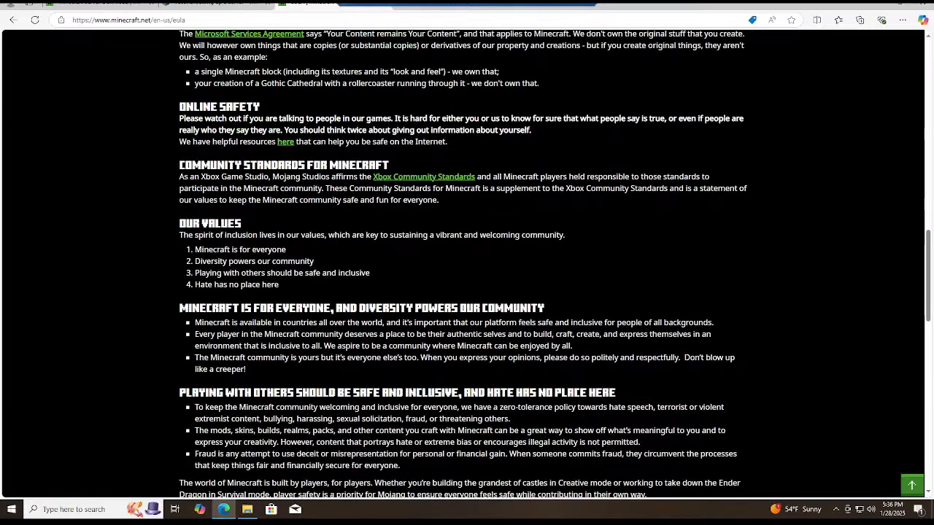
pyautogui.scroll(-1, 467, 263)
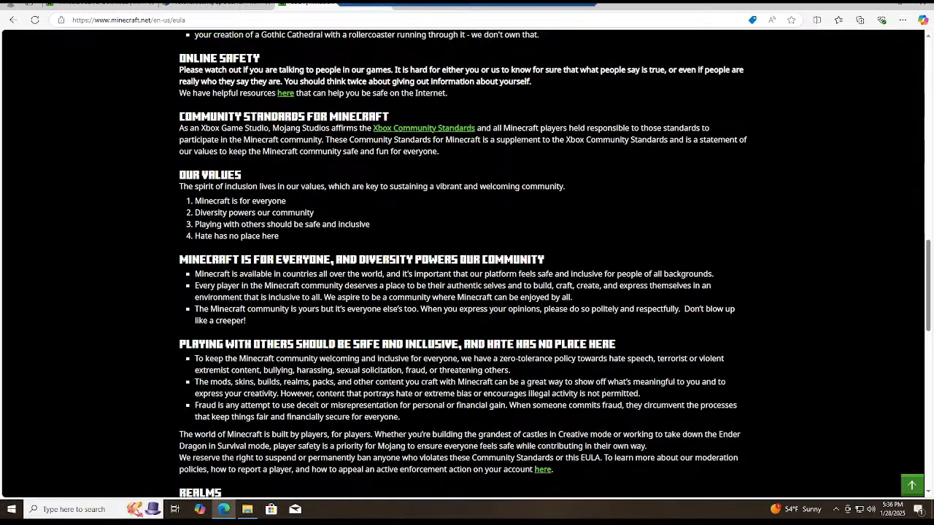
pyautogui.scroll(-1, 466, 263)
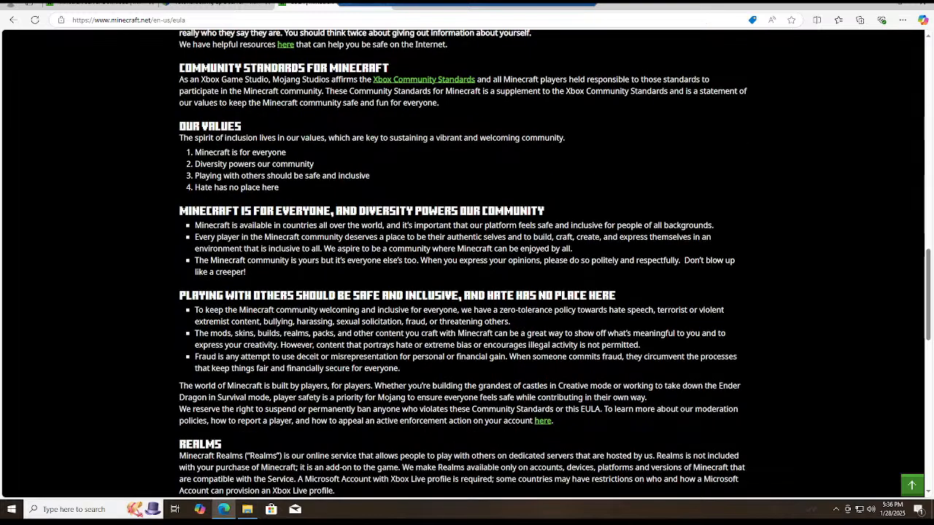
pyautogui.scroll(8, 466, 263)
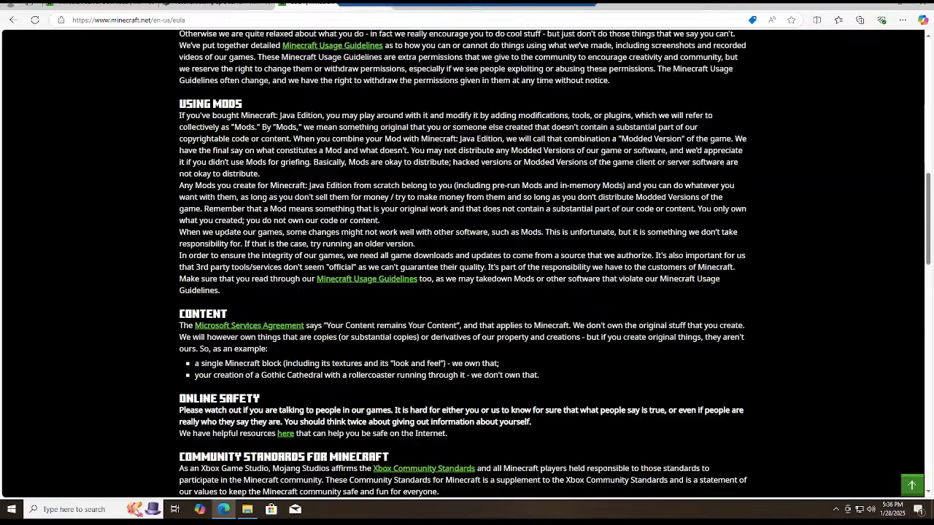
pyautogui.scroll(20, 467, 263)
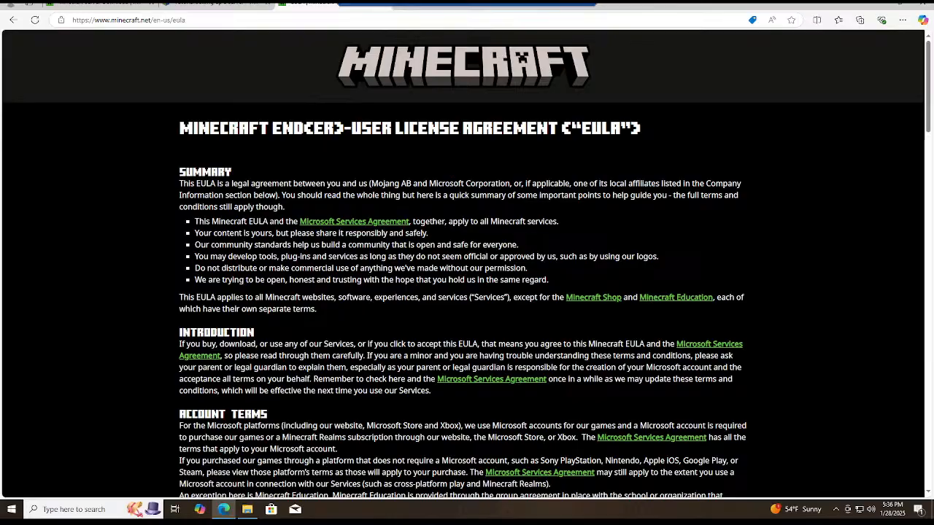
pyautogui.scroll(-10, 467, 262)
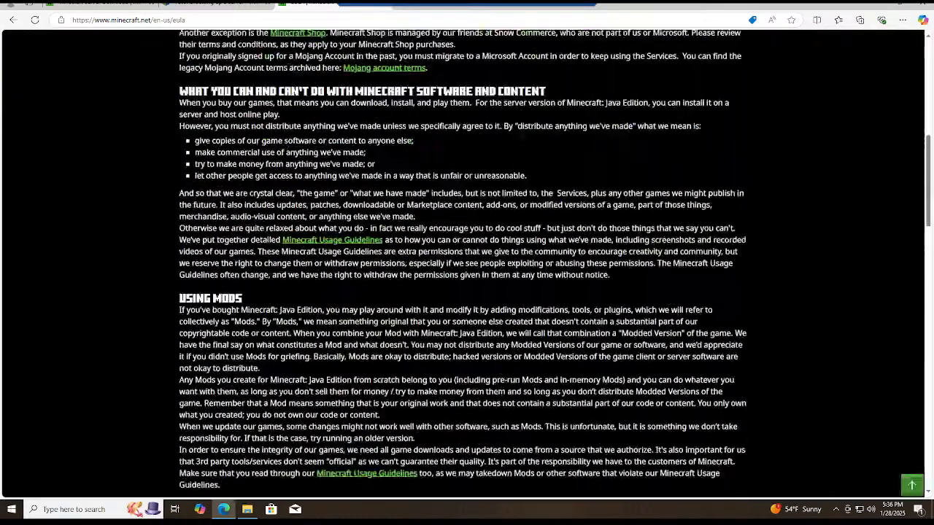
pyautogui.scroll(-8, 467, 263)
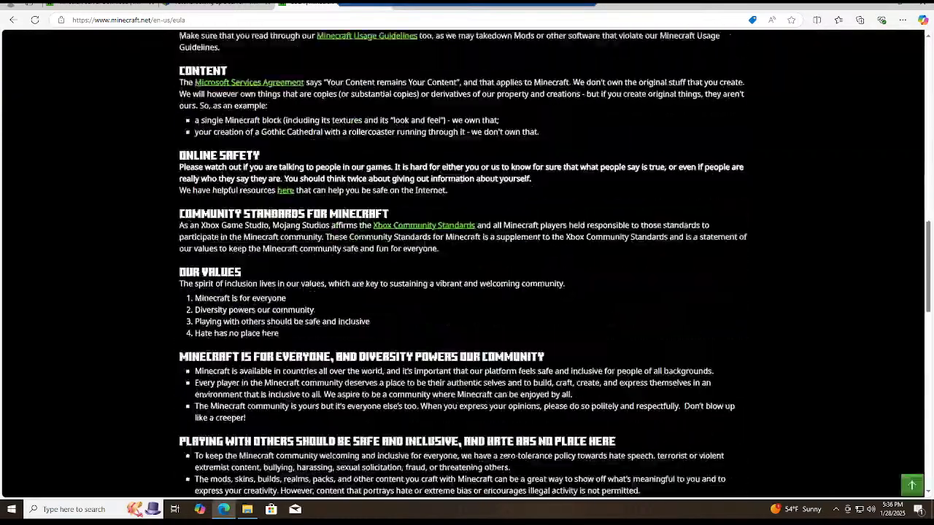
pyautogui.scroll(-3, 467, 263)
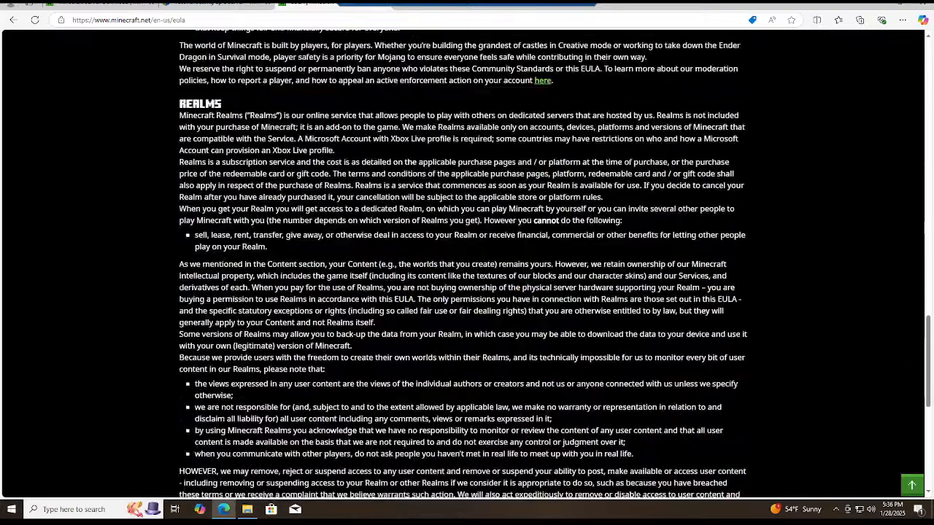
pyautogui.scroll(1, 467, 262)
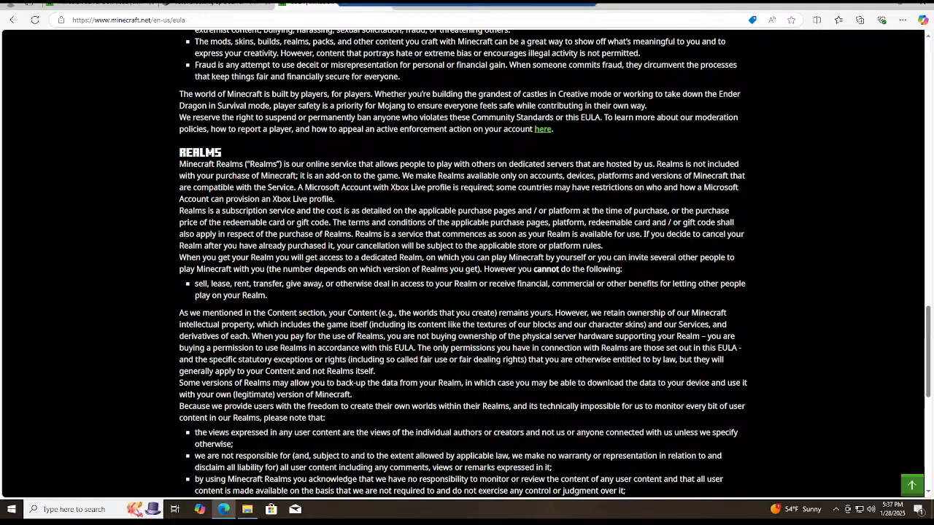
pyautogui.scroll(-2, 467, 263)
pyautogui.scroll(-2, 467, 262)
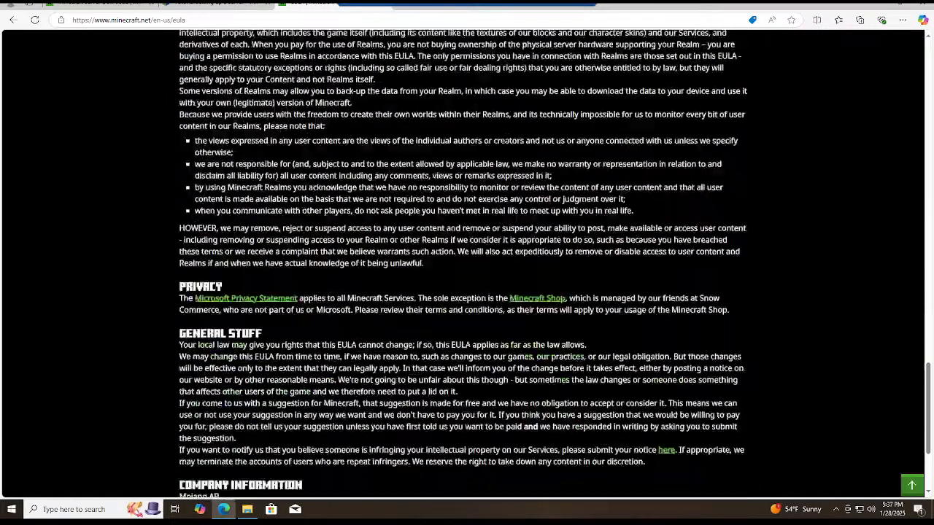
pyautogui.scroll(-2, 467, 263)
pyautogui.scroll(10, 467, 263)
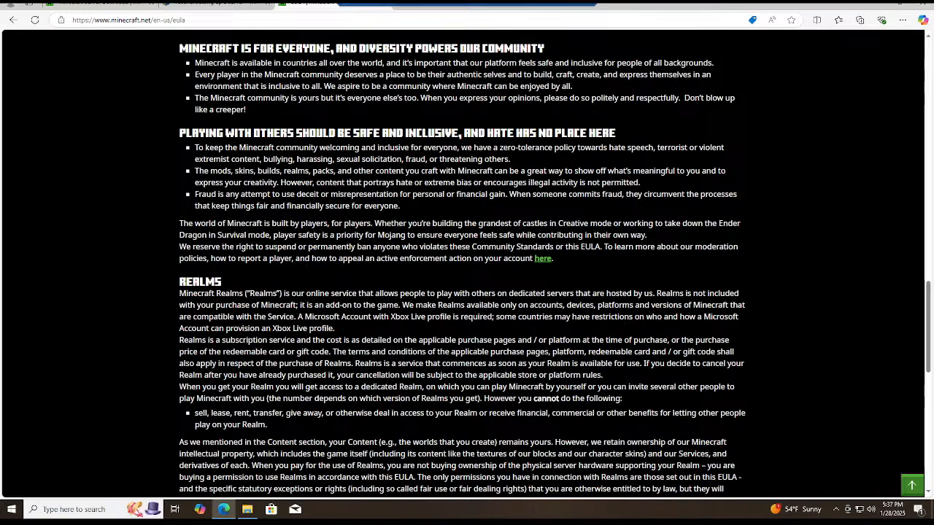
pyautogui.scroll(15, 219, 423)
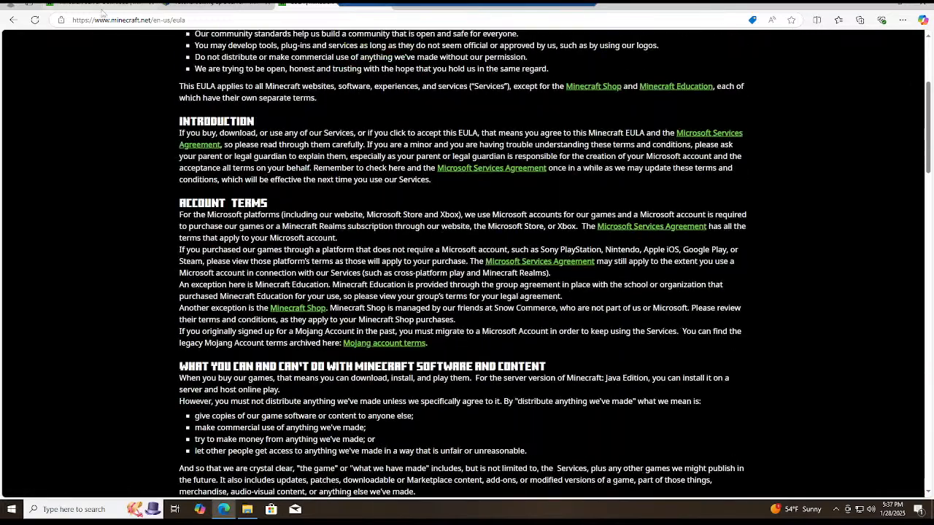
pyautogui.hotkey('alt', 'Left')
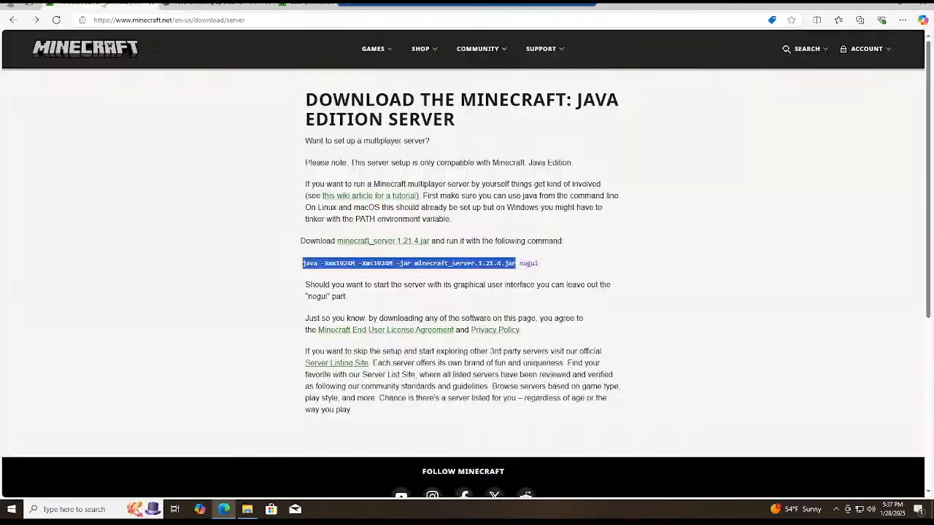
# Open the server PROPERTIES file from the Minecraft Server folder in Notepad.
pyautogui.click(247, 511)
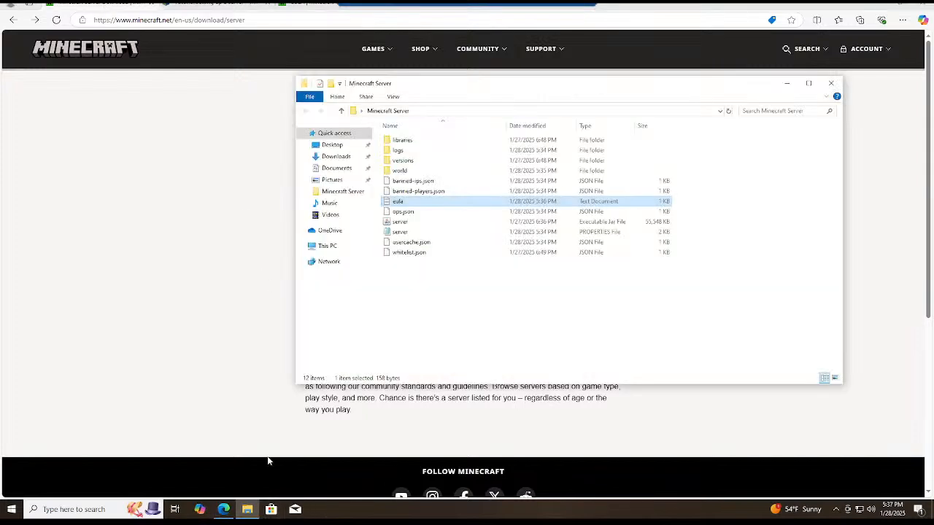
pyautogui.click(406, 232)
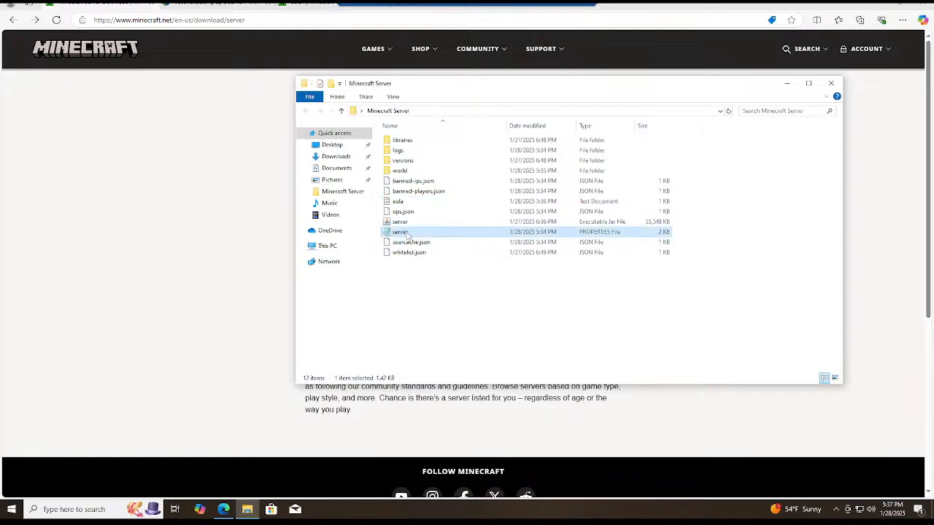
pyautogui.rightClick(407, 233)
pyautogui.click(433, 283)
pyautogui.click(420, 159)
pyautogui.click(498, 263)
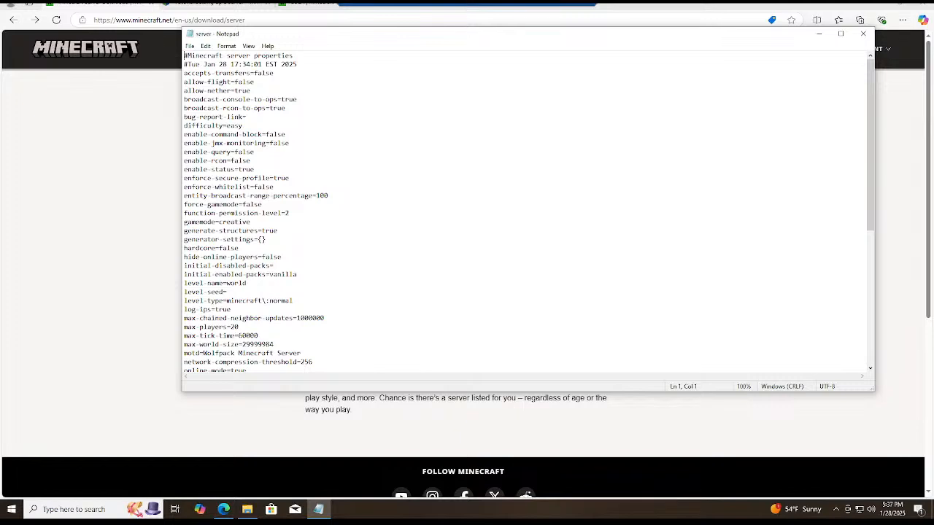
# Examine the server properties, especially the motd text, the query.port and the server-port entries.
pyautogui.scroll(-4, 529, 212)
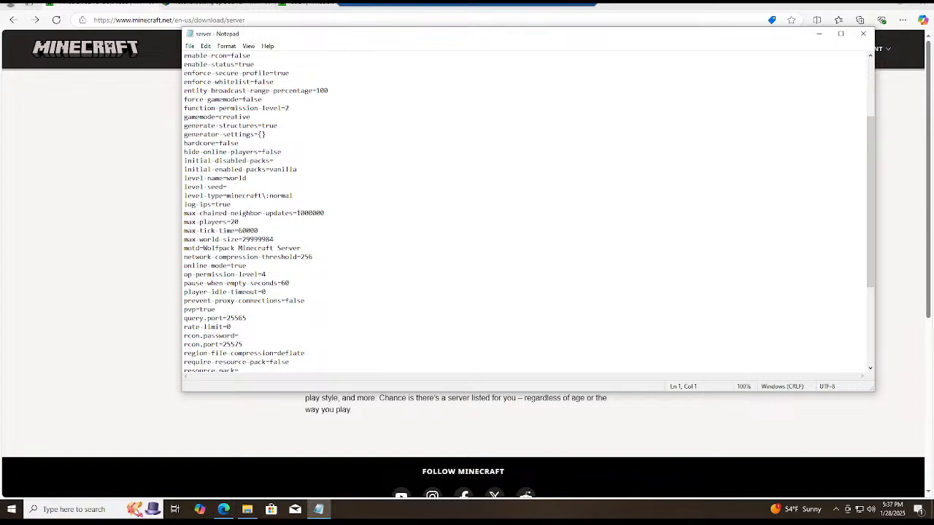
pyautogui.moveTo(203, 248); pyautogui.dragTo(301, 248)
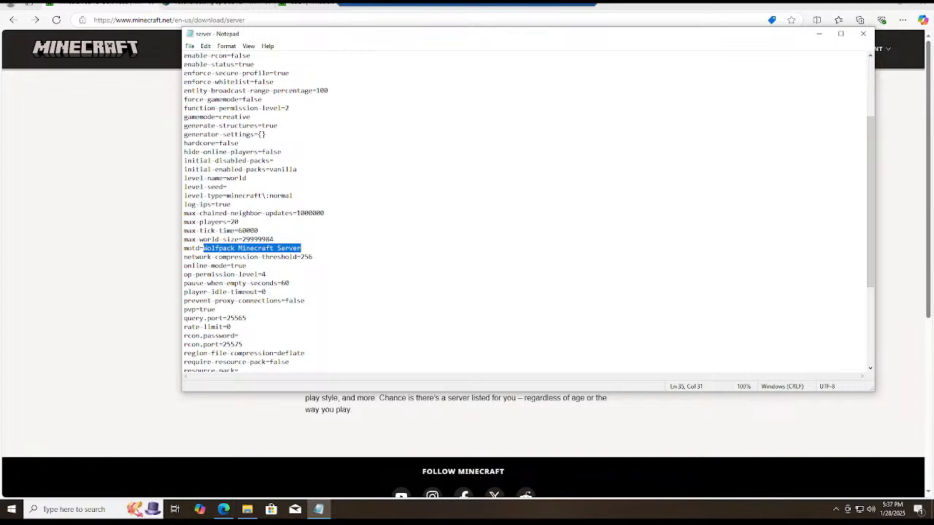
pyautogui.scroll(-1, 528, 213)
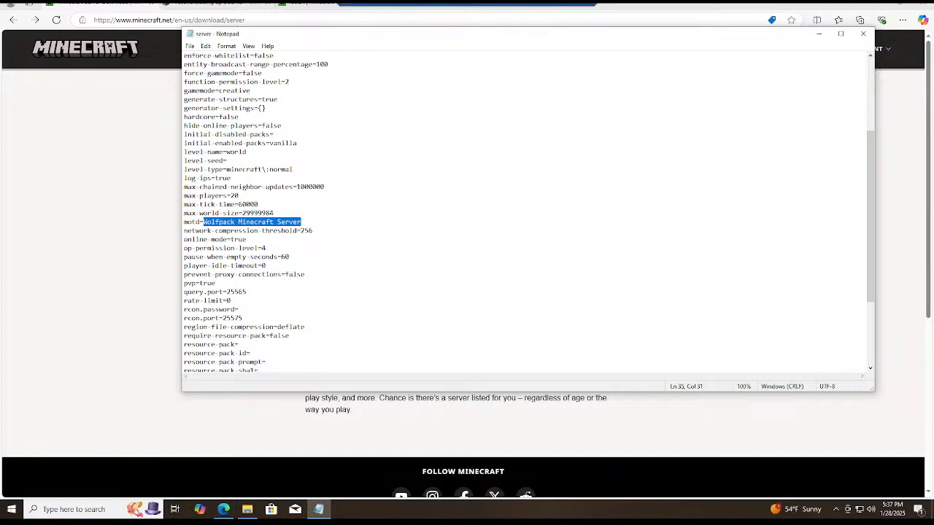
pyautogui.scroll(-1, 528, 213)
pyautogui.doubleClick(215, 266)
pyautogui.scroll(-4, 528, 213)
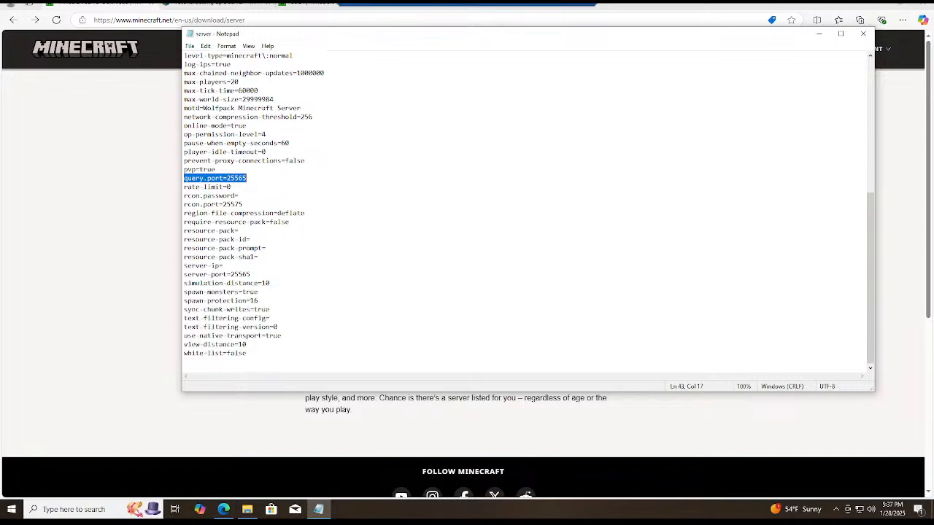
pyautogui.doubleClick(229, 274)
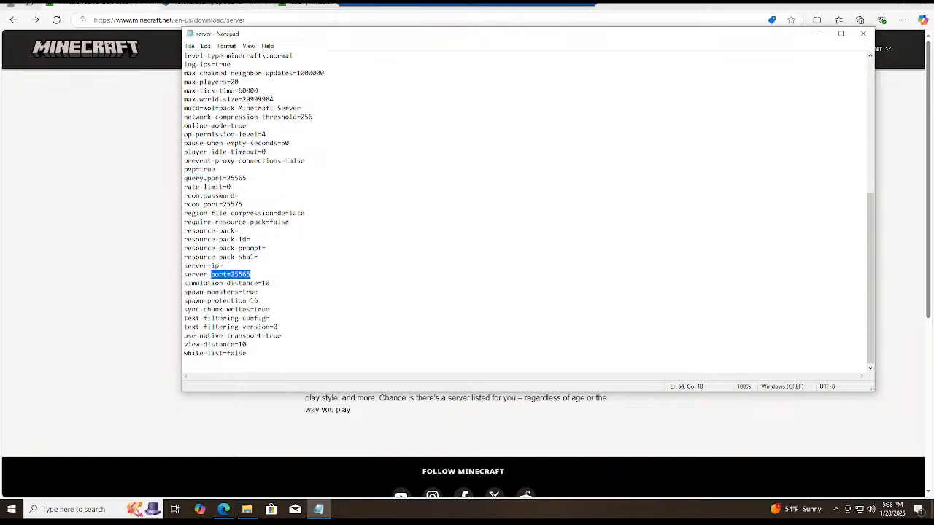
# Review the first part of the server properties, especially the gamemode entry.
pyautogui.scroll(4, 528, 213)
pyautogui.scroll(4, 529, 213)
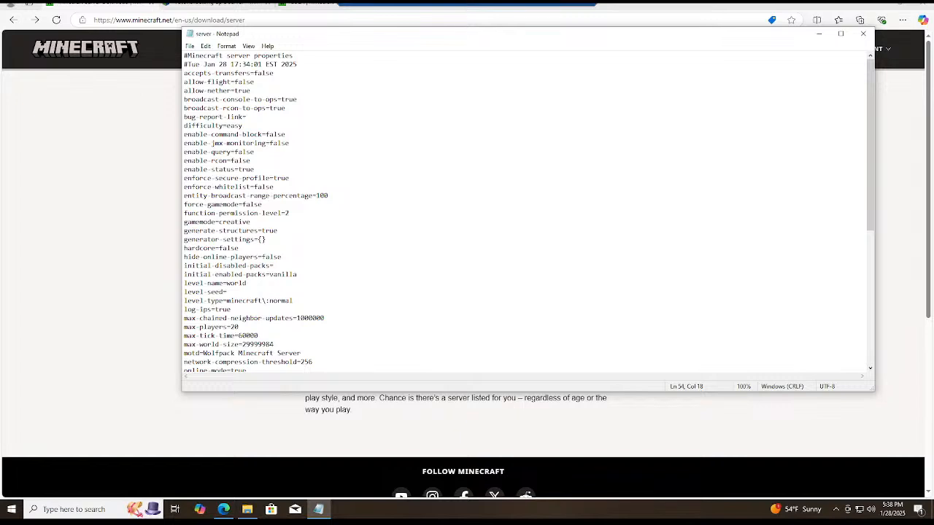
pyautogui.scroll(-1, 529, 212)
pyautogui.scroll(1, 529, 213)
pyautogui.click(251, 221)
pyautogui.hotkey('shift', 'Home')
pyautogui.moveTo(251, 222); pyautogui.dragTo(184, 222)
pyautogui.click(208, 222)
pyautogui.doubleClick(208, 222)
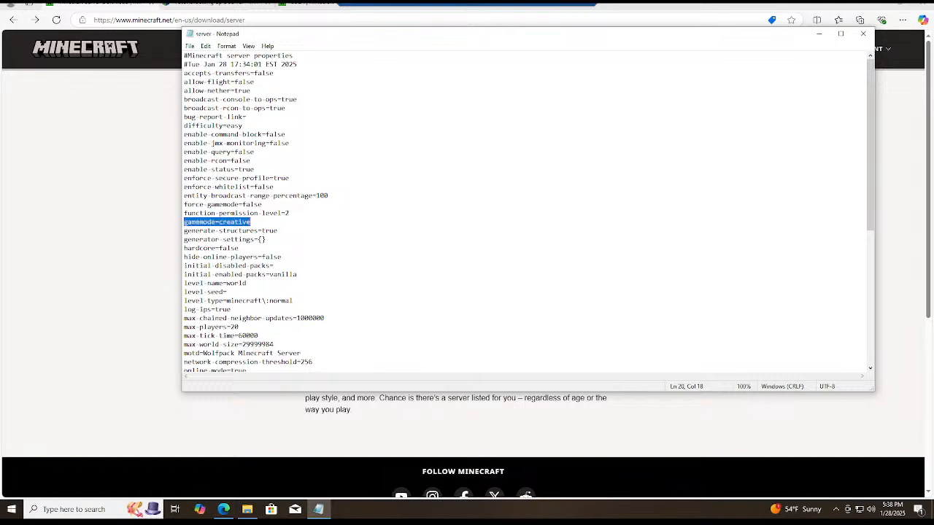
pyautogui.click(234, 222)
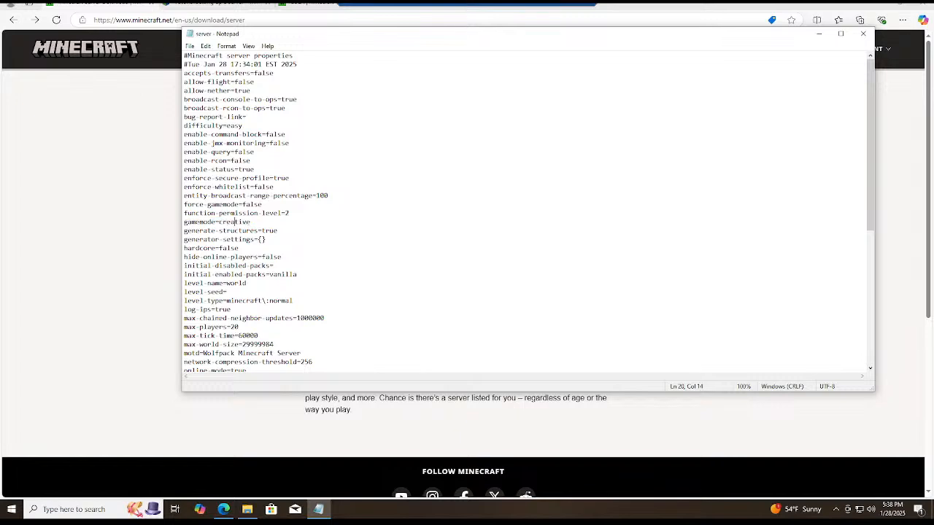
# Save the server properties file and close it.
pyautogui.click(191, 48)
pyautogui.click(200, 91)
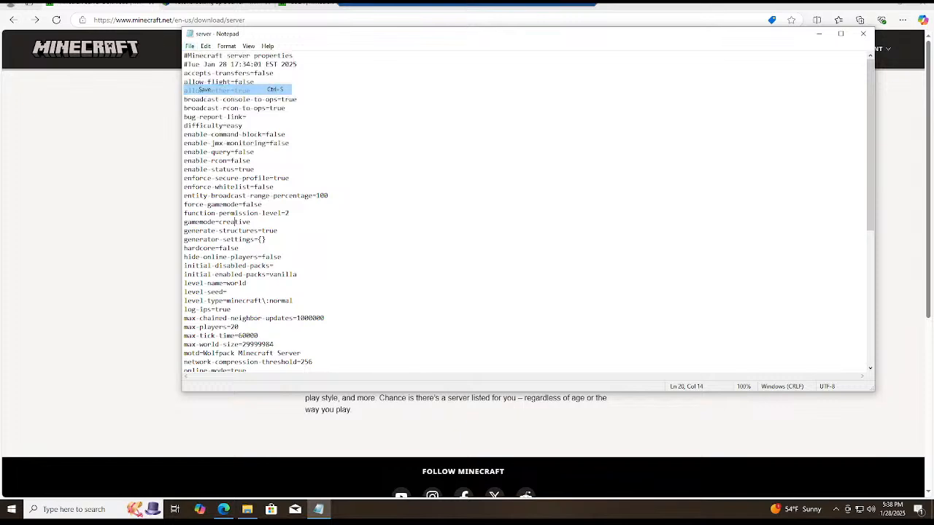
pyautogui.click(863, 34)
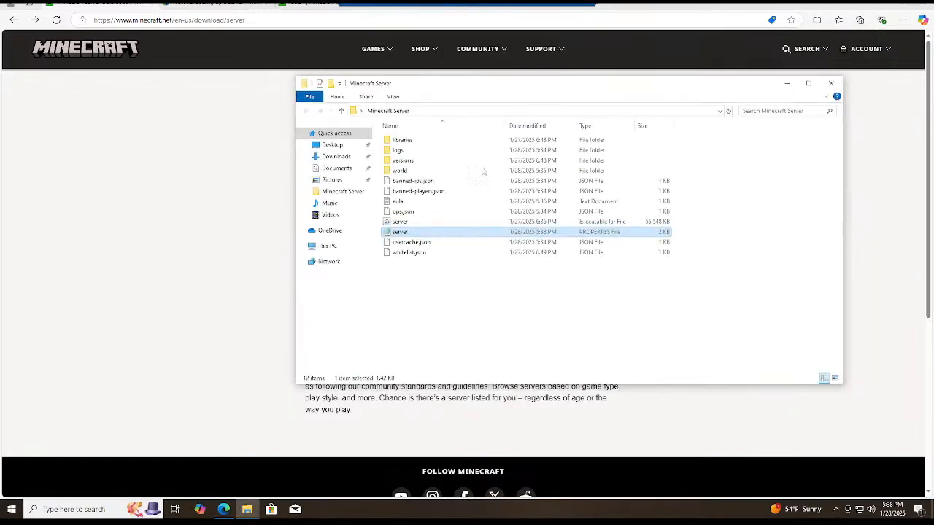
# Check the agreement setting in the eula text file and launch the server Executable Jar File in a maximized window.
pyautogui.doubleClick(398, 201)
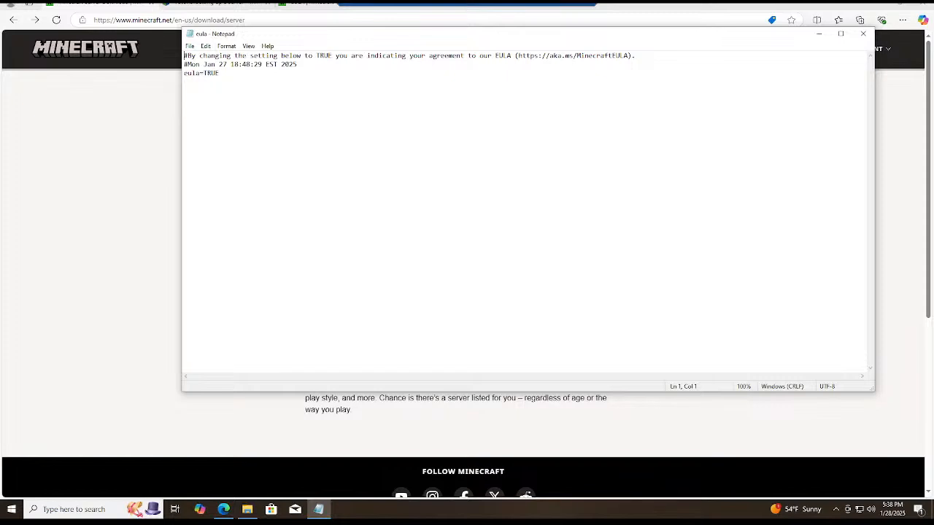
pyautogui.click(863, 34)
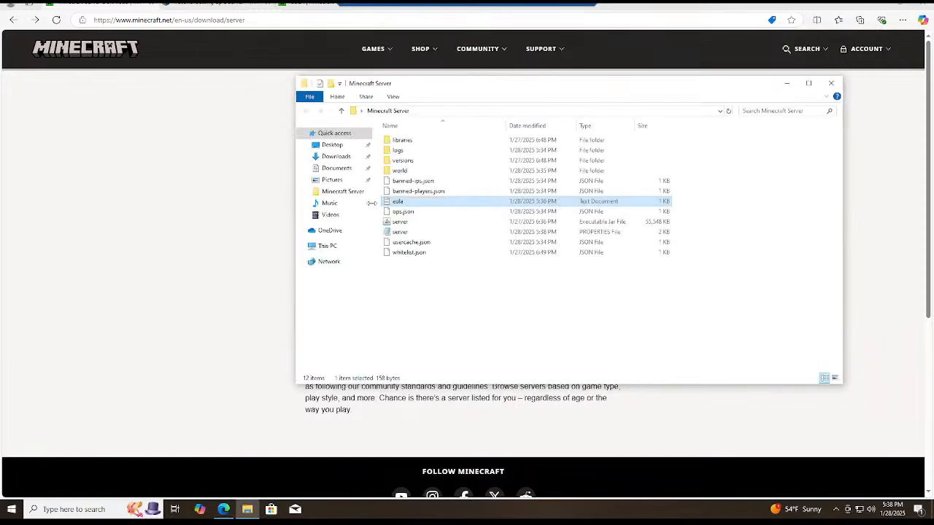
pyautogui.doubleClick(398, 223)
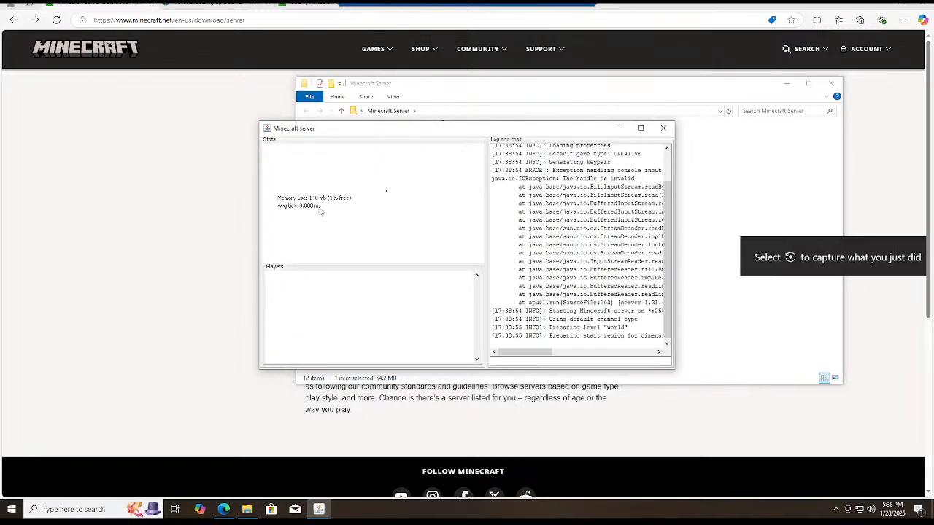
pyautogui.click(641, 128)
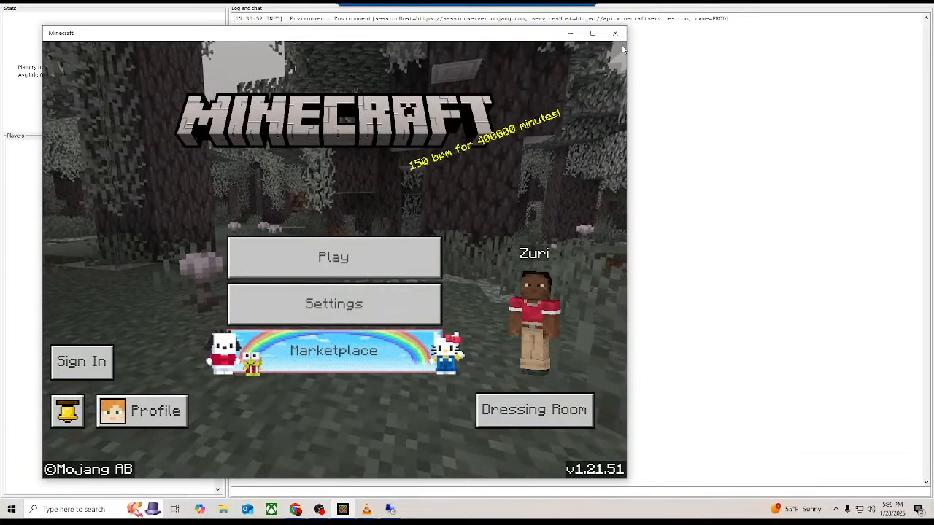
# Close the open Minecraft v1.21.51 game window and open the server computer's Start menu.
pyautogui.click(615, 33)
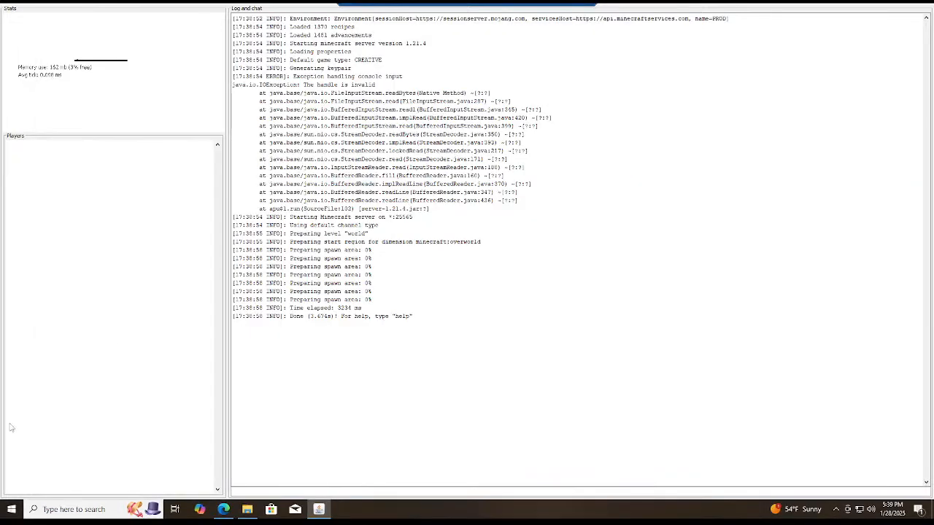
pyautogui.click(11, 510)
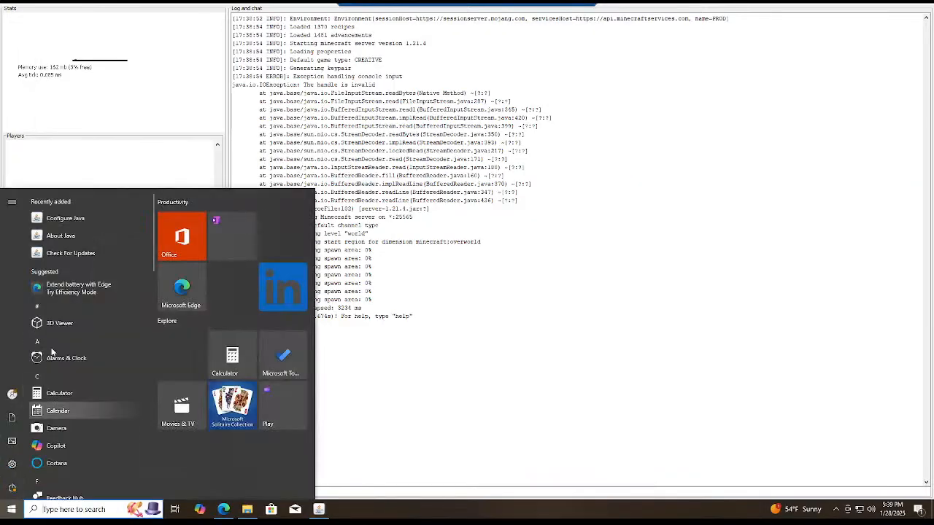
pyautogui.moveTo(12, 418)
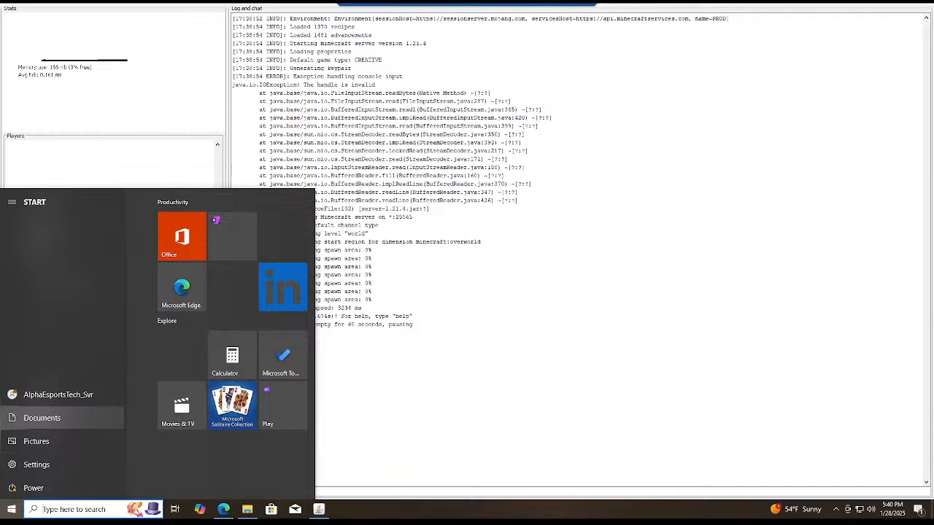
# Continue with the signed-in Xbox account and launch Minecraft: Java Edition snapshot 25w04a in a maximized window.
pyautogui.moveTo(0, 78); pyautogui.dragTo(510, 78)
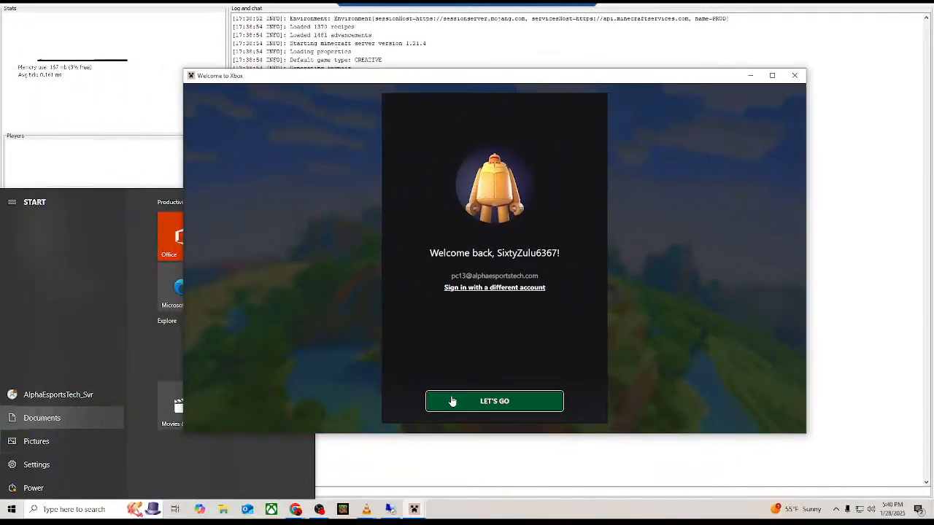
pyautogui.click(485, 404)
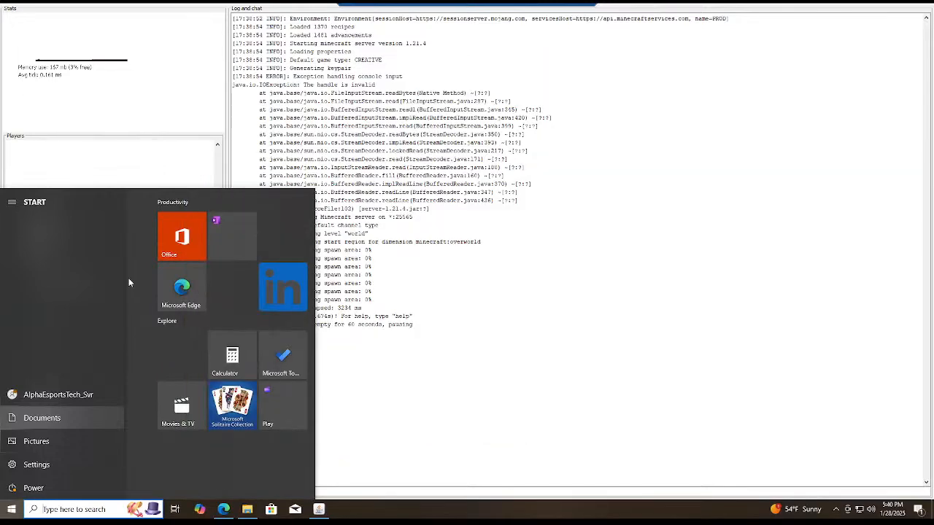
pyautogui.click(357, 359)
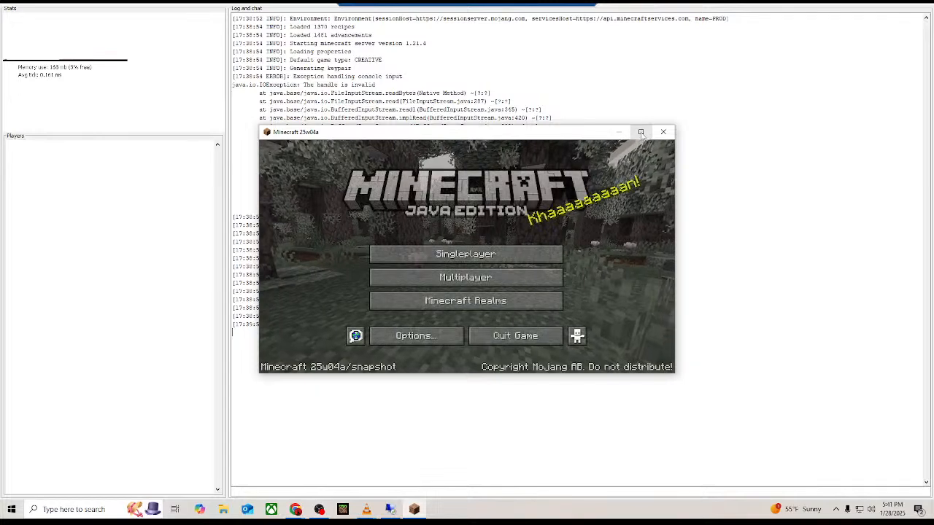
pyautogui.click(641, 132)
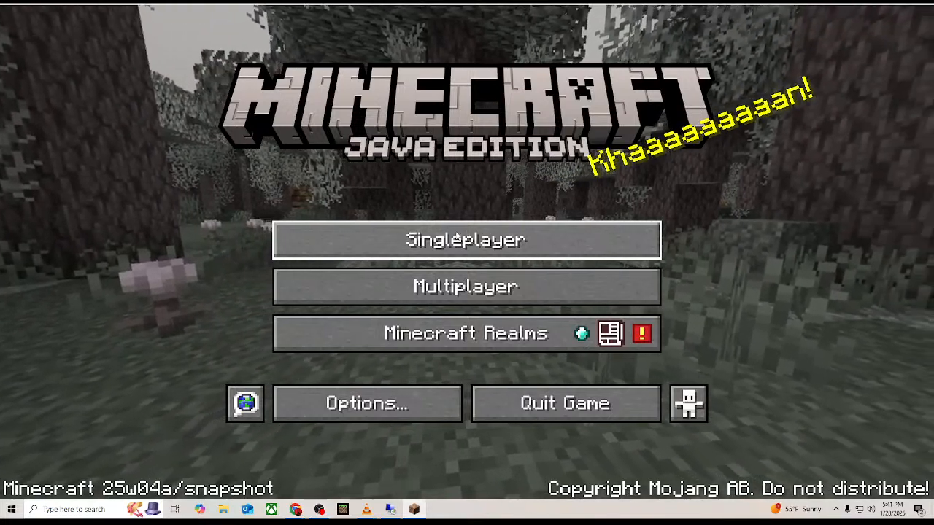
# Open the multiplayer server list, accepting the third-party online play caution and allowing OpenJDK Platform binary through the firewall on private networks.
pyautogui.click(440, 249)
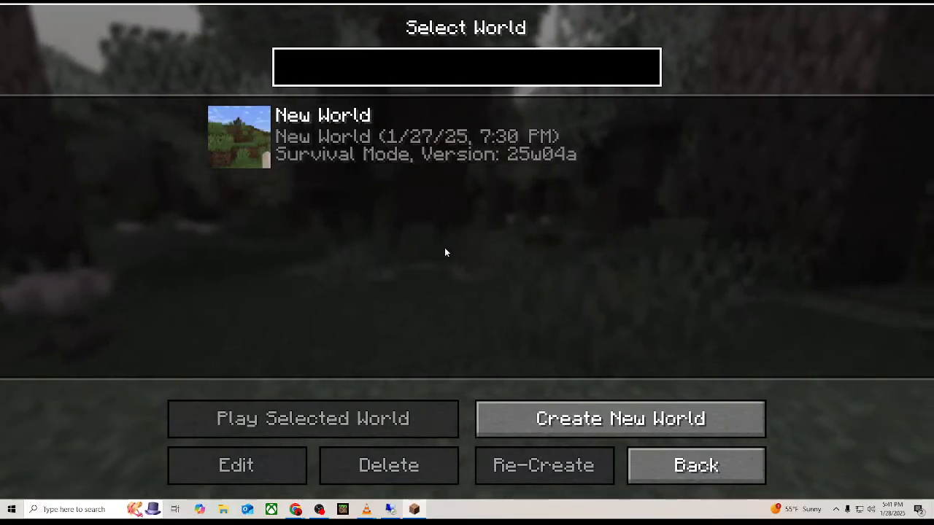
pyautogui.click(699, 476)
pyautogui.click(510, 284)
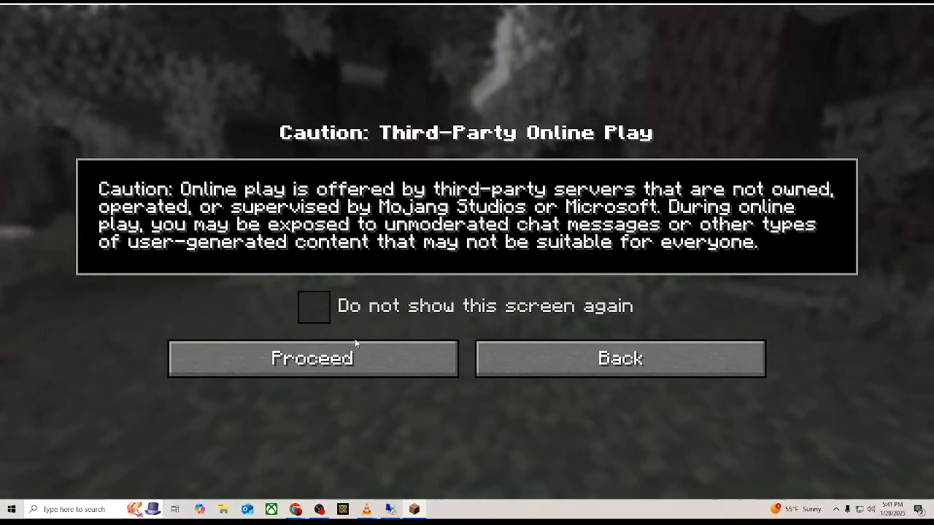
pyautogui.click(321, 359)
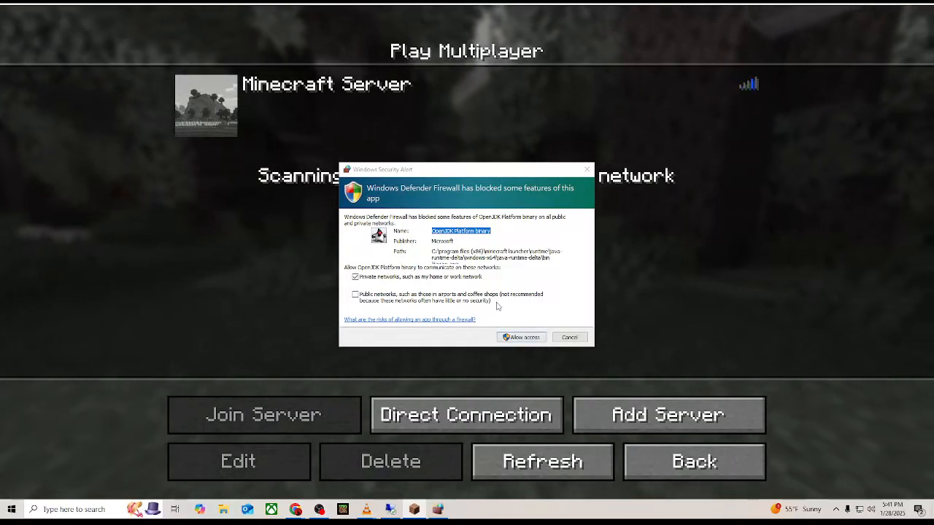
pyautogui.click(508, 338)
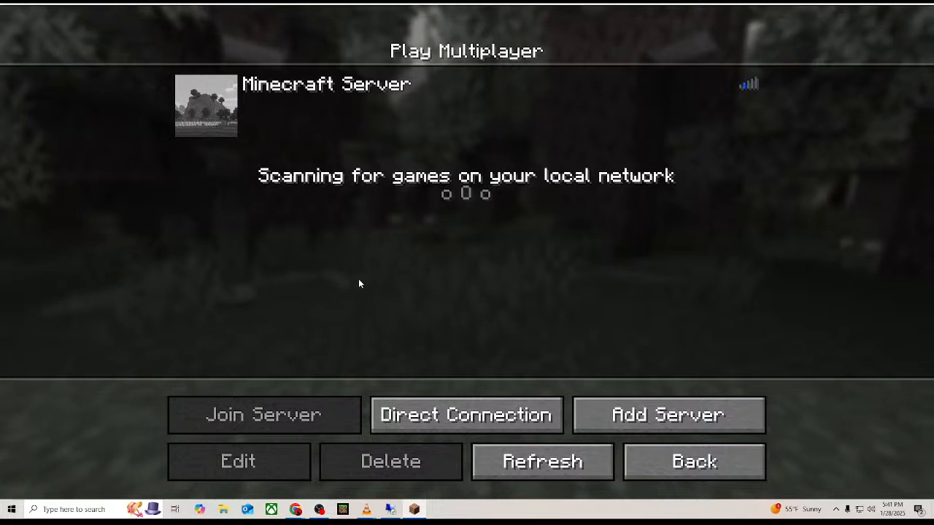
# Try to join the server by direct connection to 10.1.10.142, and return to the title screen.
pyautogui.moveTo(276, 136)
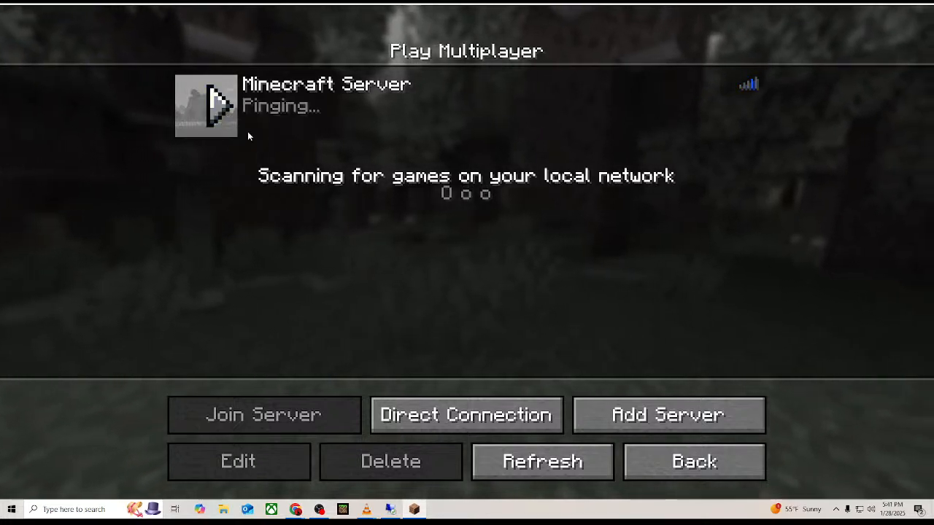
pyautogui.moveTo(533, 129)
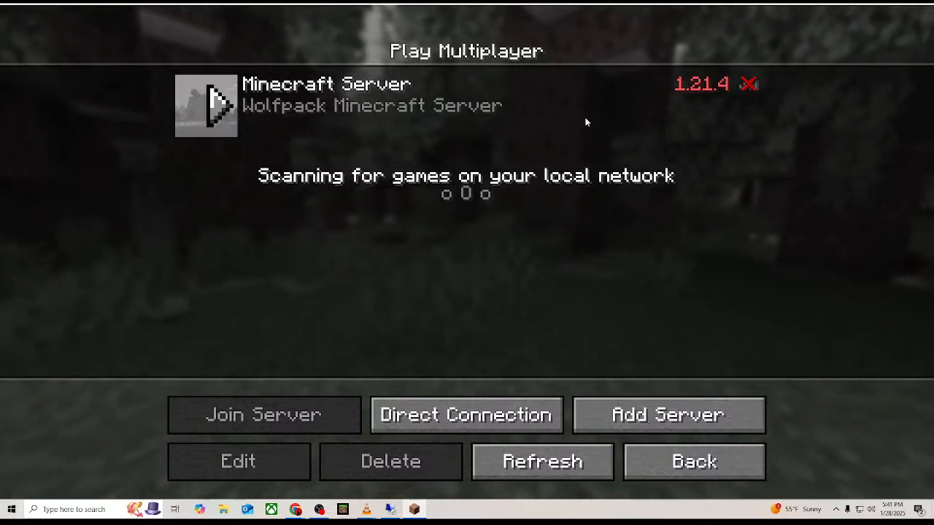
pyautogui.moveTo(744, 86)
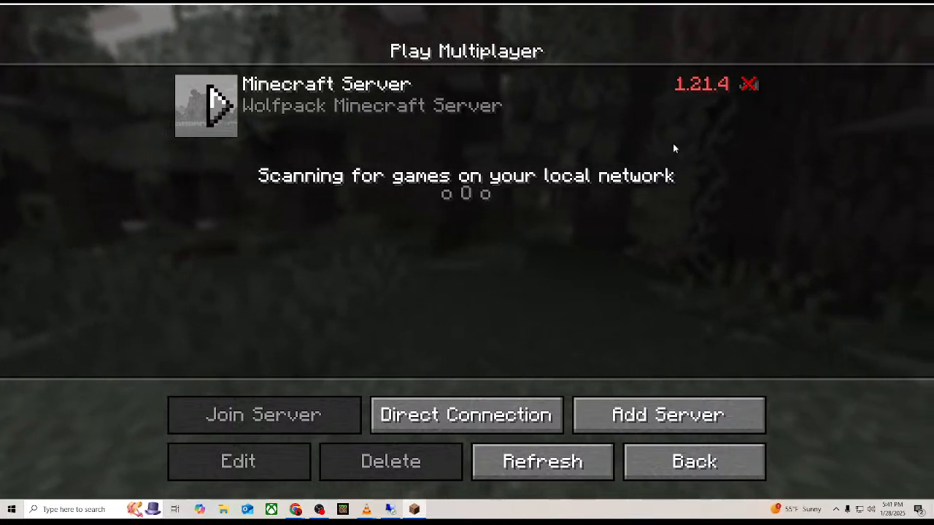
pyautogui.click(428, 424)
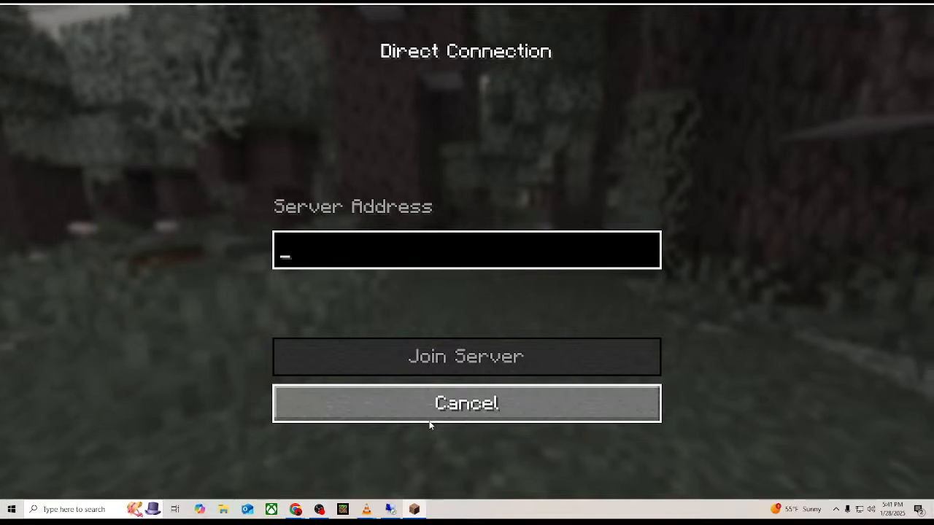
pyautogui.write('1')
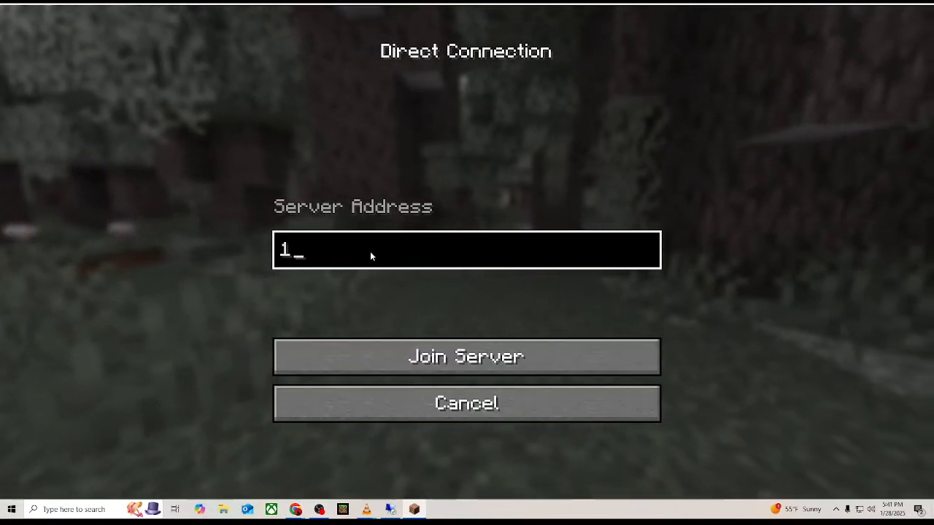
pyautogui.write('0.1.10.142')
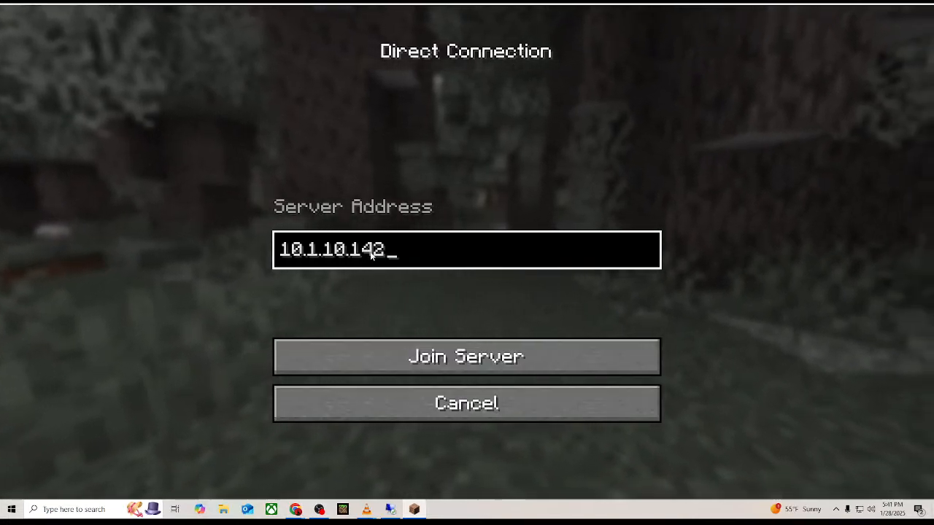
pyautogui.press('Return')
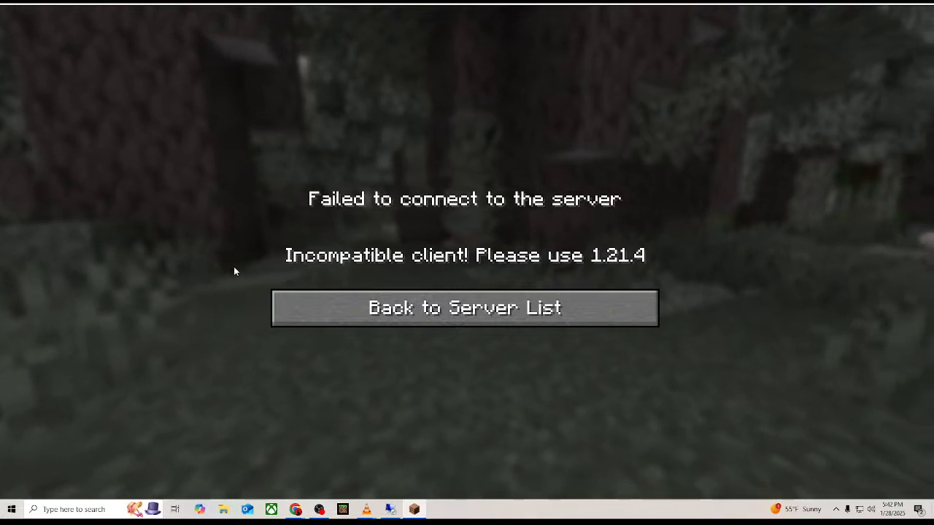
pyautogui.click(351, 307)
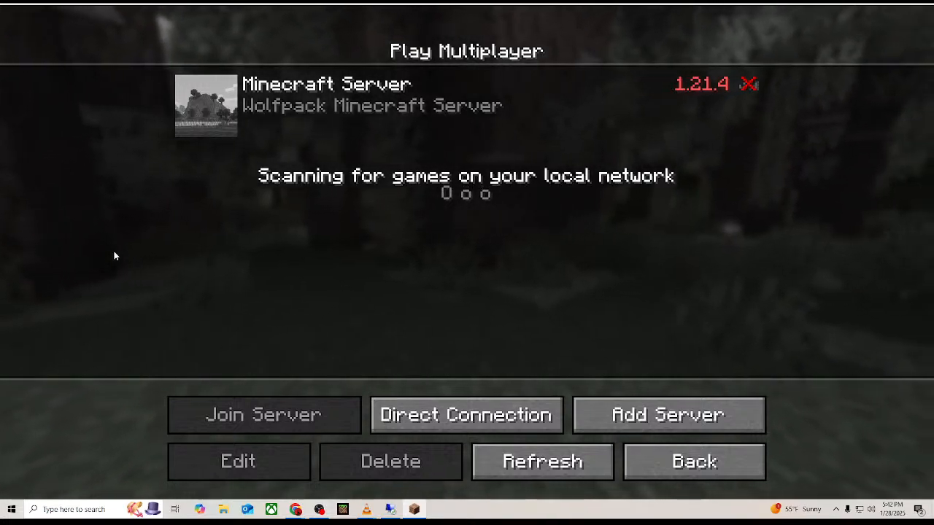
pyautogui.click(708, 460)
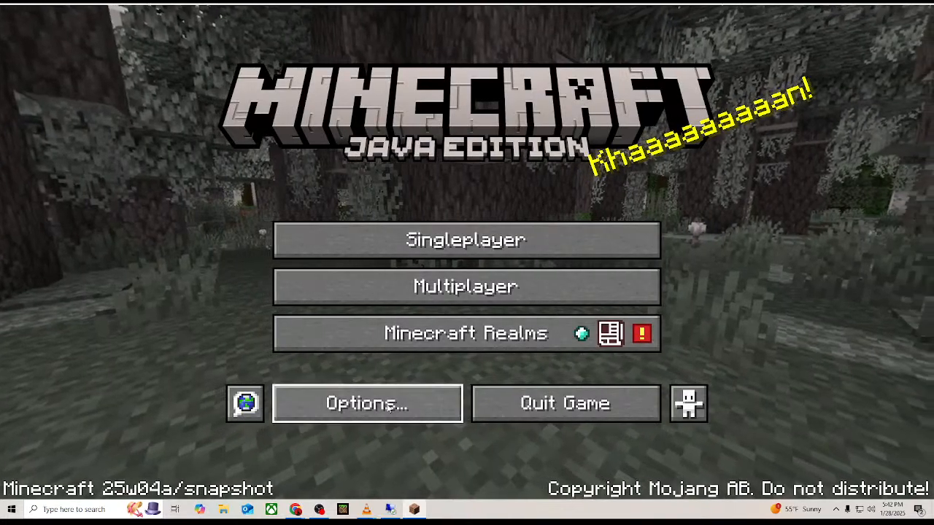
# Look through the game options, including Accessibility Settings and Credits & Attribution, and return to the maximized title screen.
pyautogui.click(392, 403)
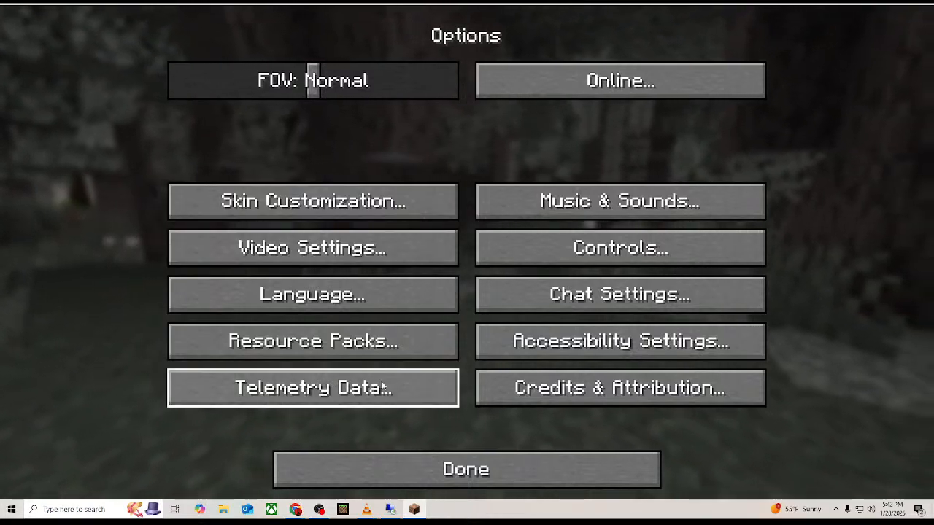
pyautogui.click(626, 342)
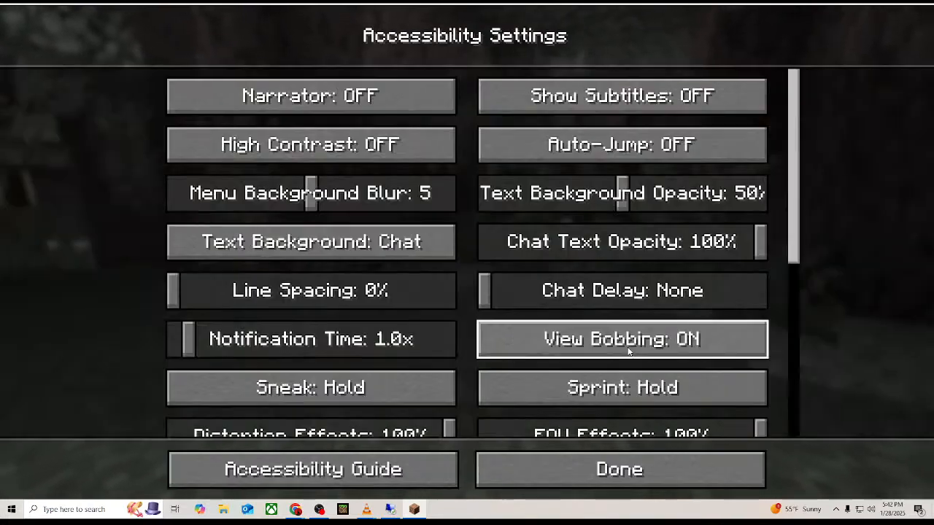
pyautogui.click(534, 475)
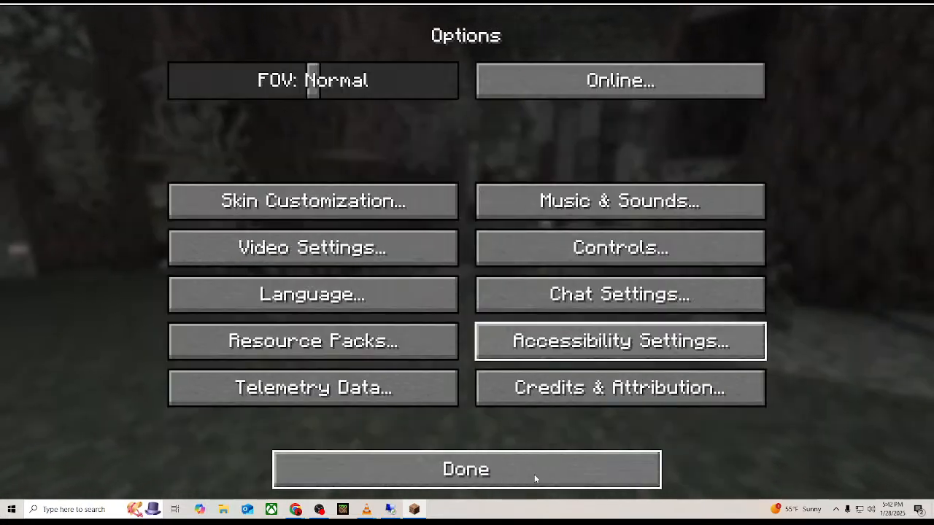
pyautogui.click(571, 395)
pyautogui.click(533, 479)
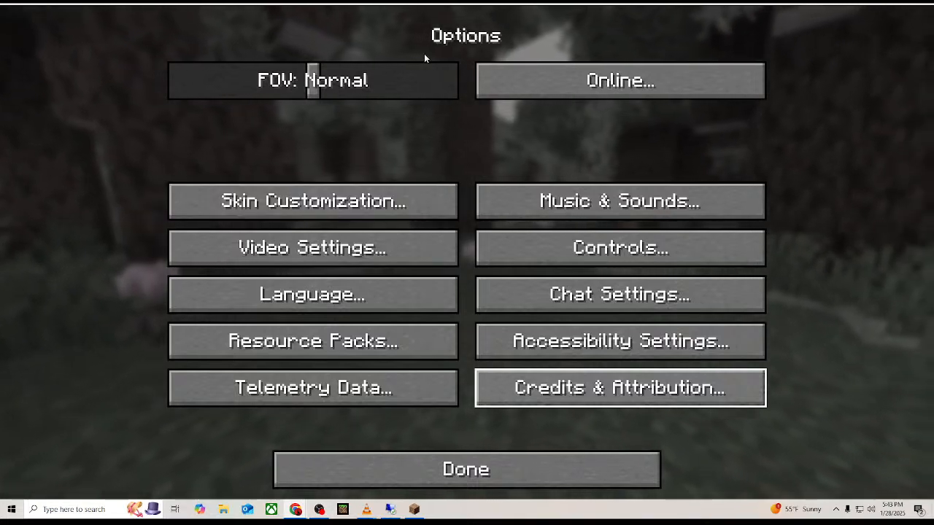
pyautogui.press('F11')
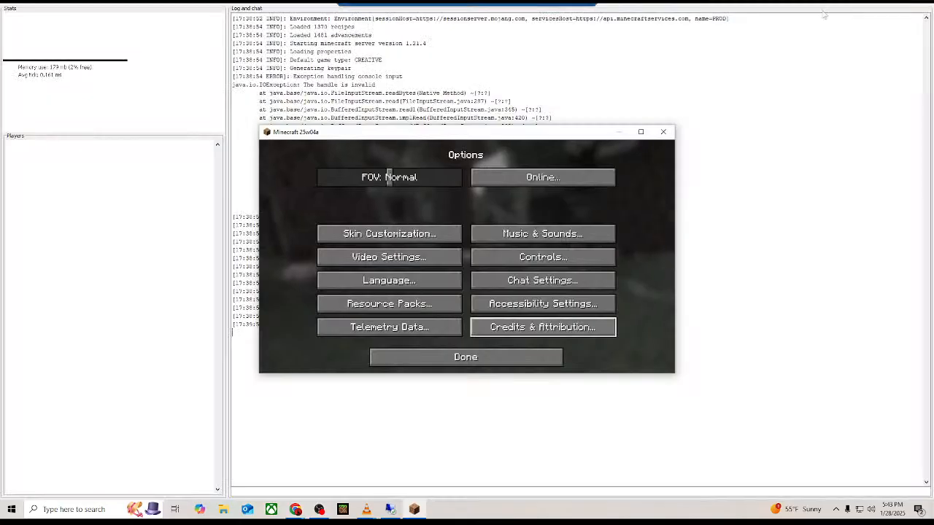
pyautogui.click(642, 132)
pyautogui.click(375, 475)
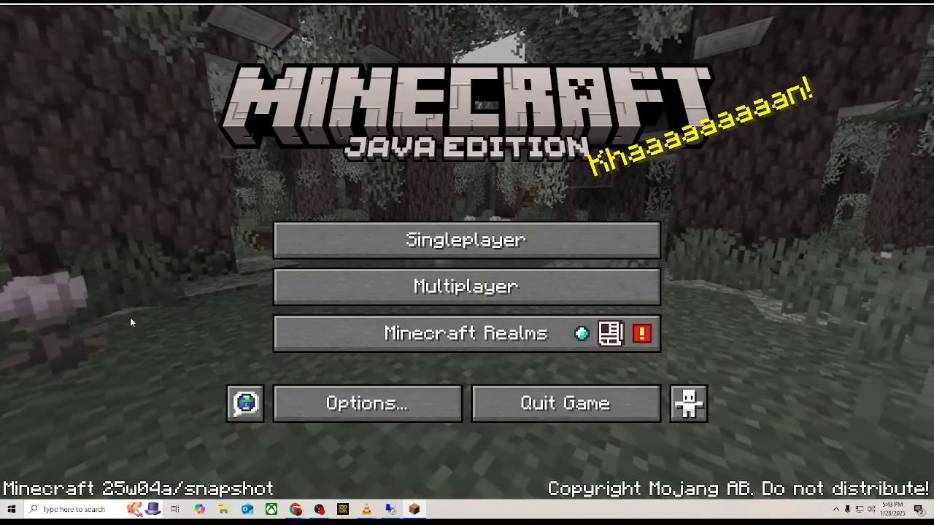
# Look through the Realms page, dismissing its snapshot notice, and the Online options for Realms news and server listings.
pyautogui.click(608, 336)
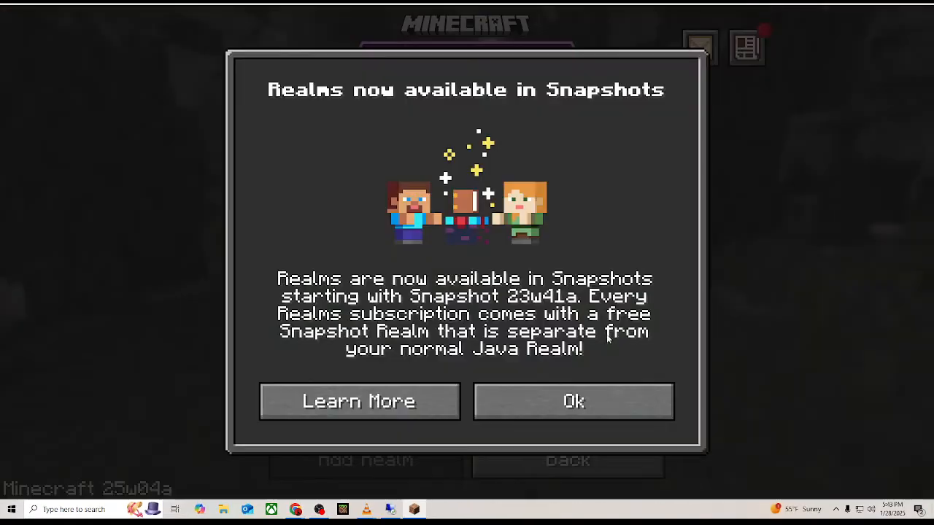
pyautogui.click(520, 400)
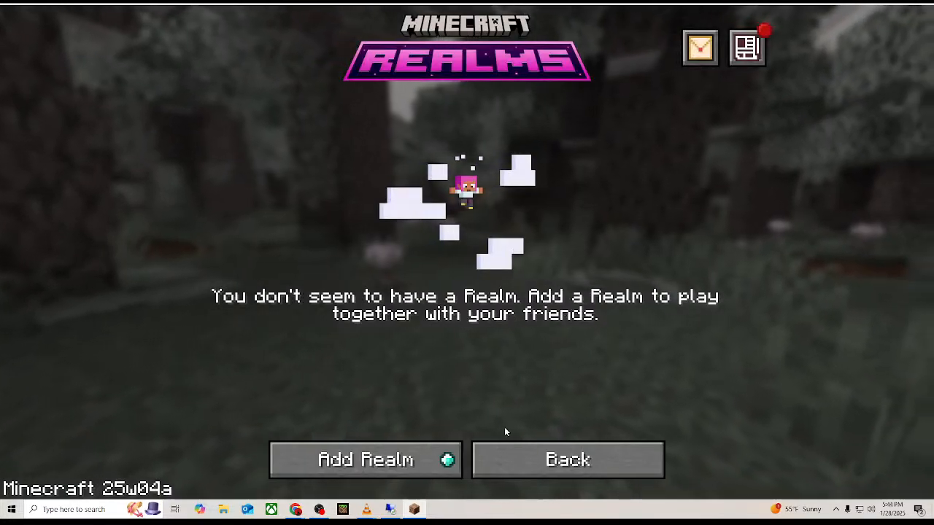
pyautogui.click(517, 445)
pyautogui.click(316, 408)
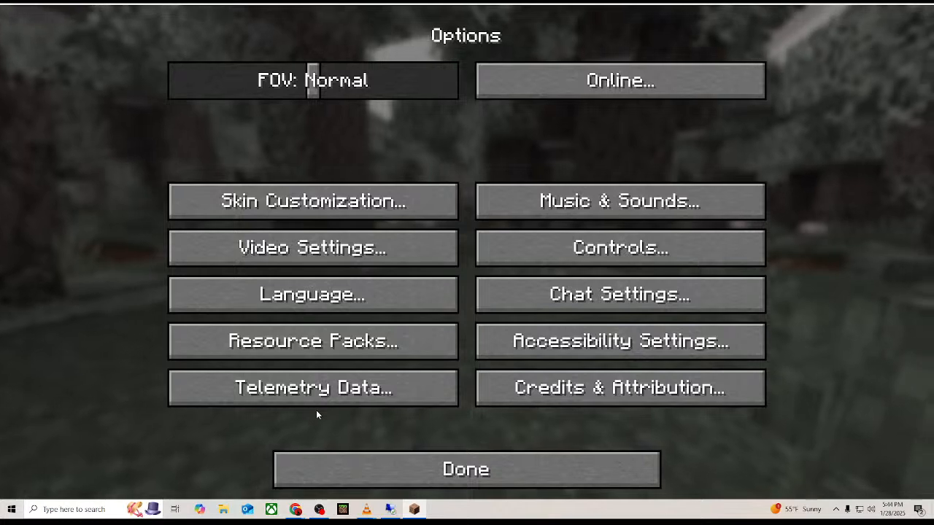
pyautogui.click(544, 93)
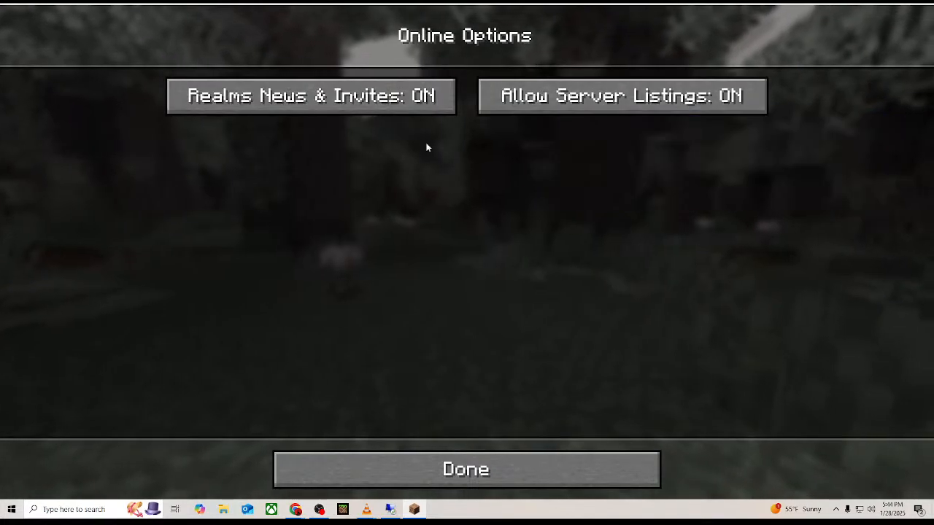
pyautogui.click(378, 469)
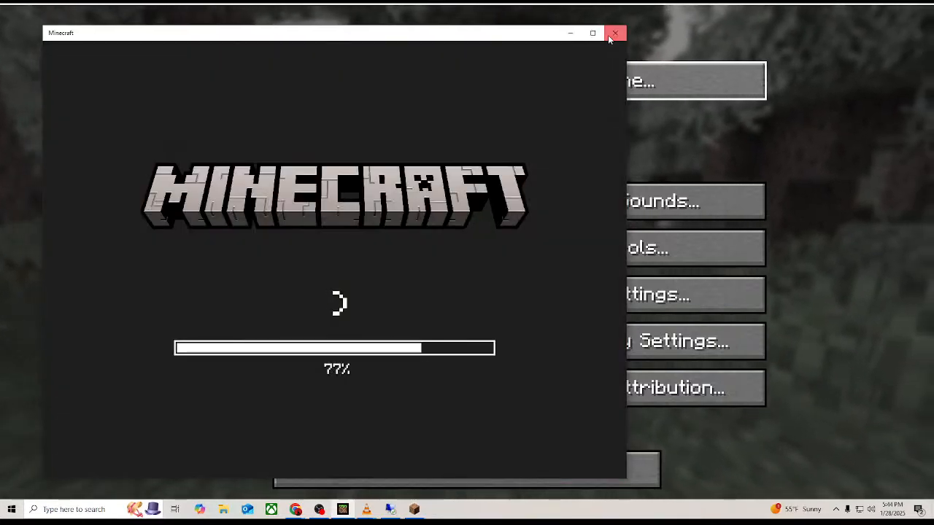
# Close the extra Minecraft window and the 25w04a snapshot client, and maximize the Minecraft 1.21.4 window.
pyautogui.click(611, 34)
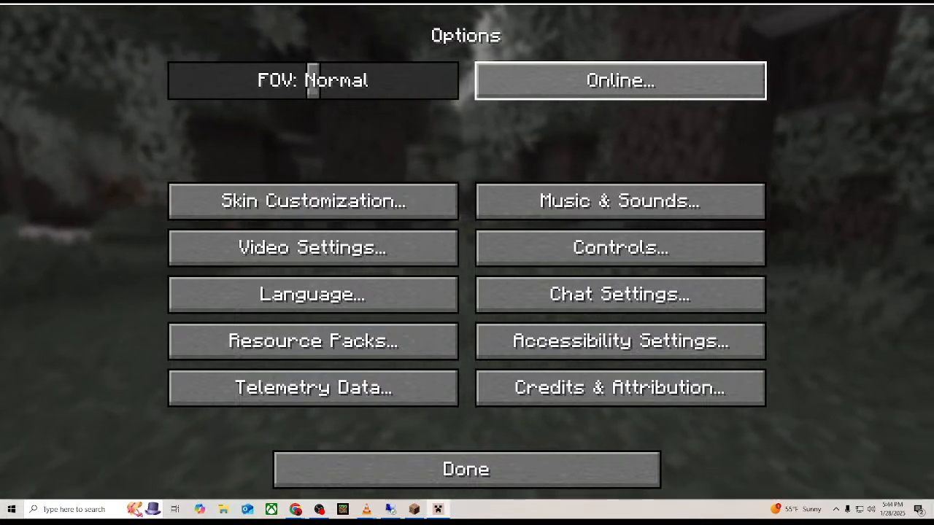
pyautogui.click(927, 7)
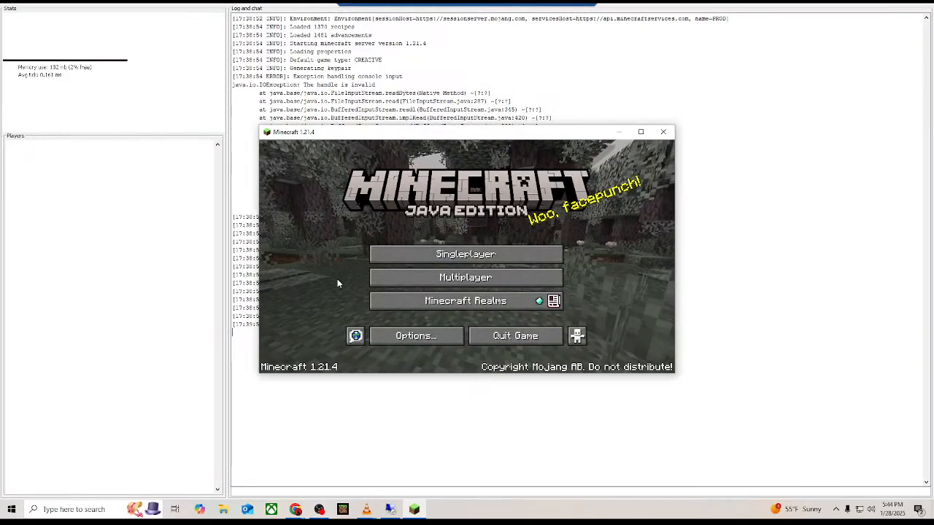
pyautogui.click(641, 133)
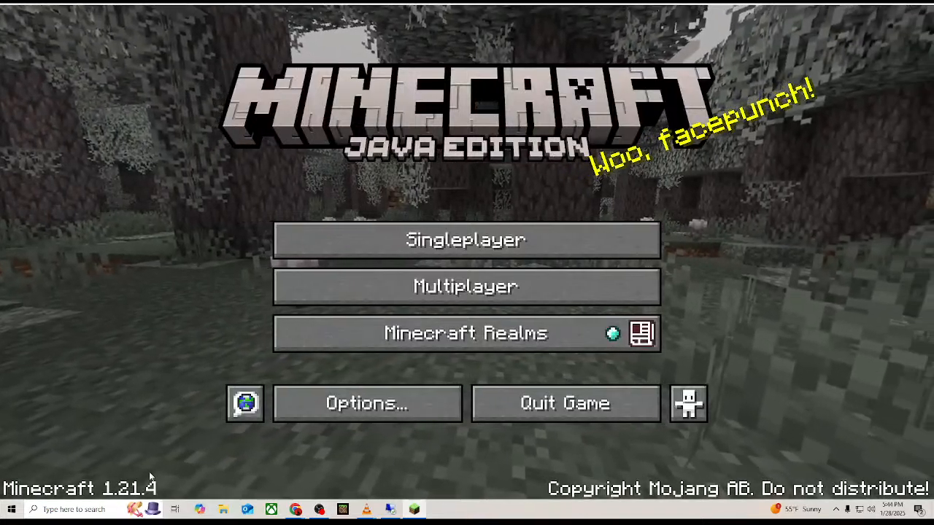
# Open the multiplayer list, accepting the third-party online play caution, and join the Wolfpack Minecraft Server.
pyautogui.click(408, 302)
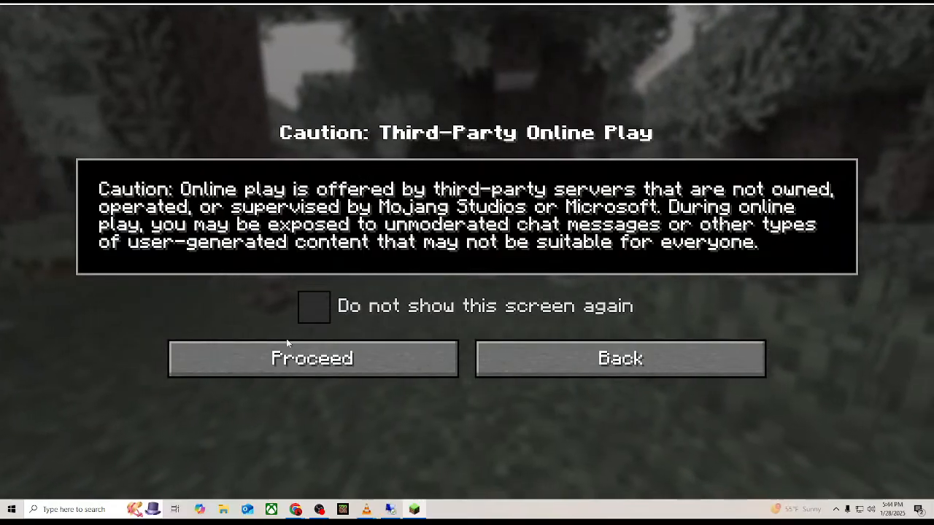
pyautogui.click(452, 357)
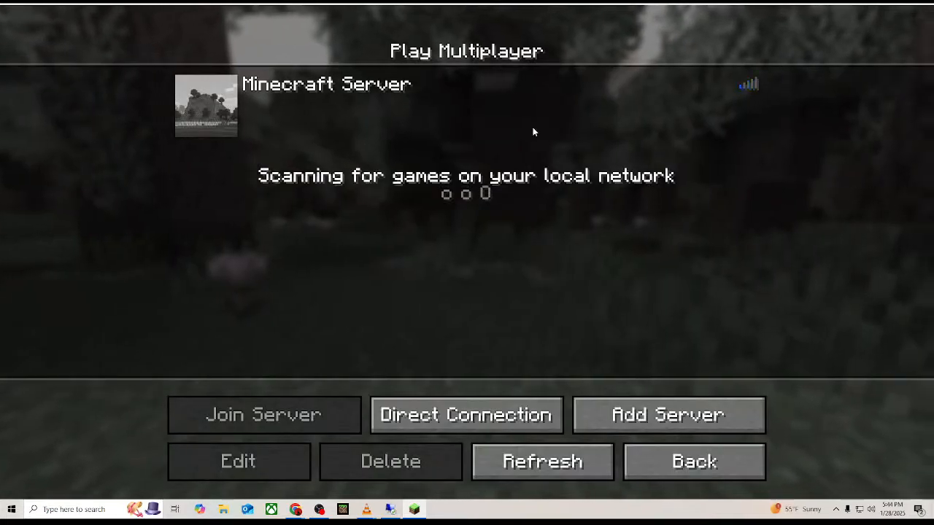
pyautogui.moveTo(723, 86)
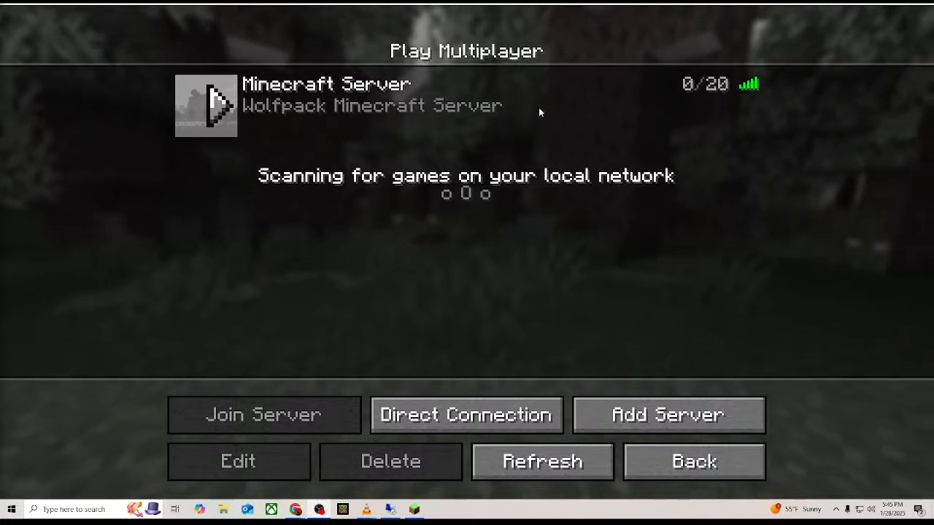
pyautogui.click(218, 108)
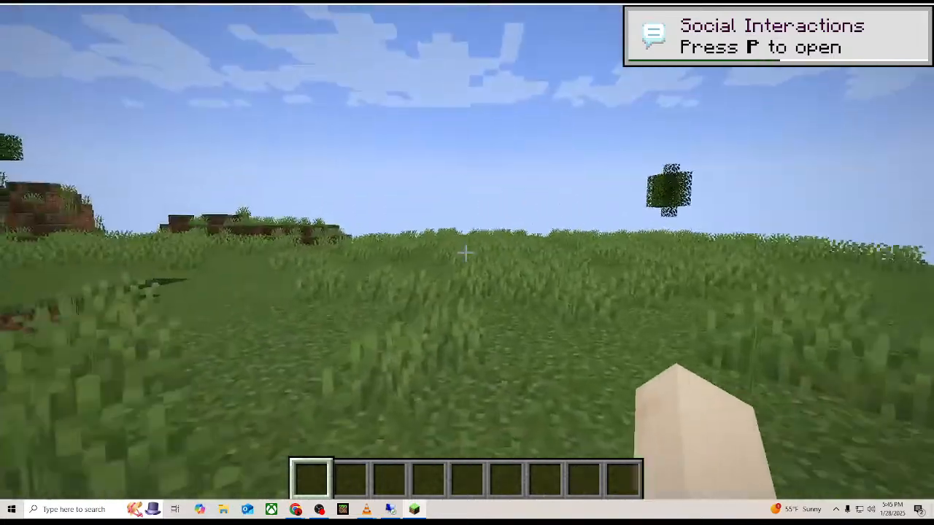
# Walk across the grassy field to the snowy hill and climb its steps to the top.
pyautogui.press('w')
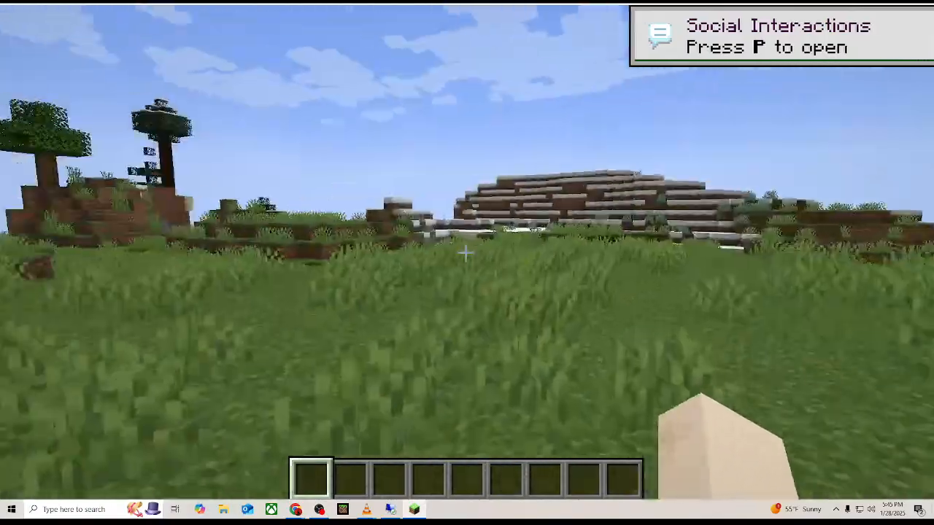
pyautogui.press('w')
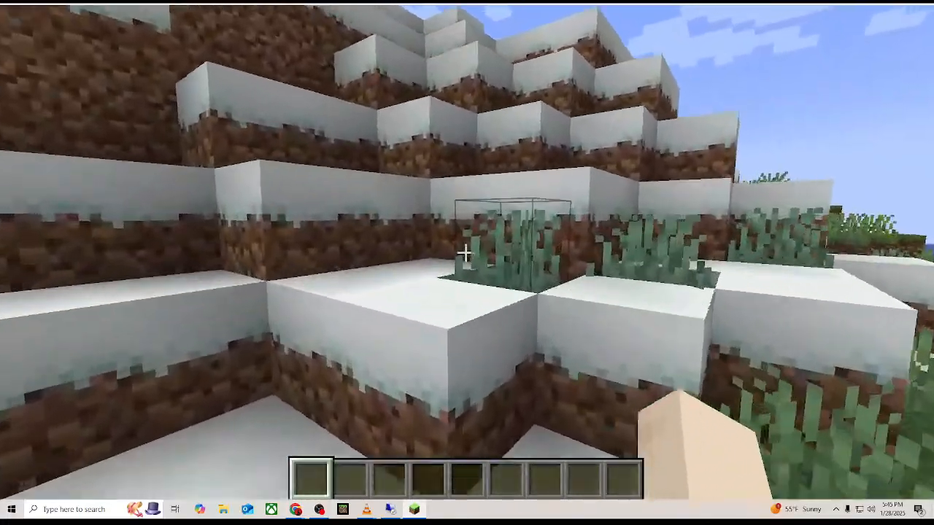
pyautogui.press('w')
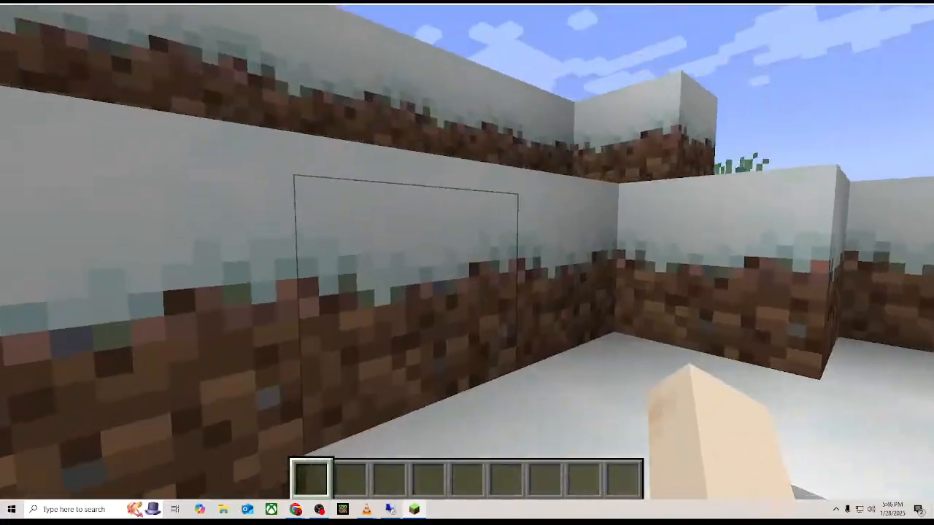
pyautogui.press('space')
pyautogui.press('w')
pyautogui.press('space')
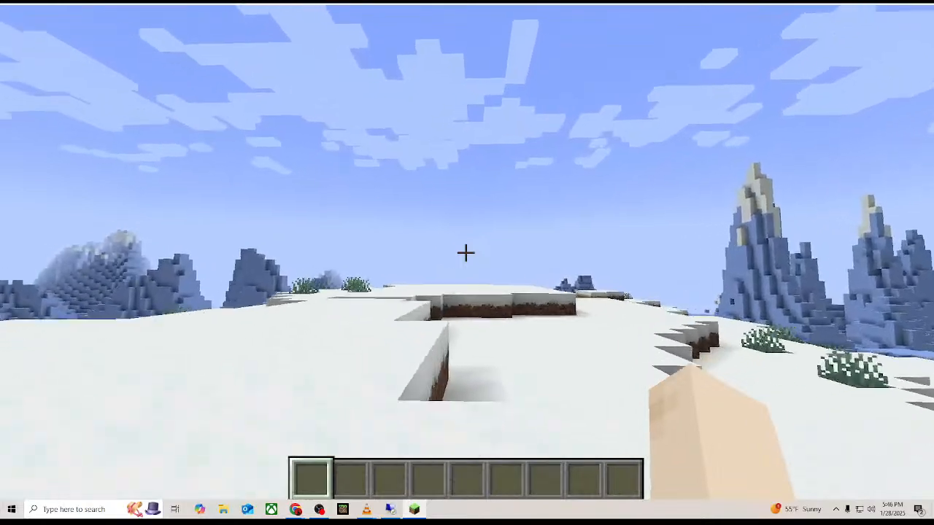
# Explore the snowy plateau, looking over the icebergs and sea, and head toward the forest edge.
pyautogui.press('w')
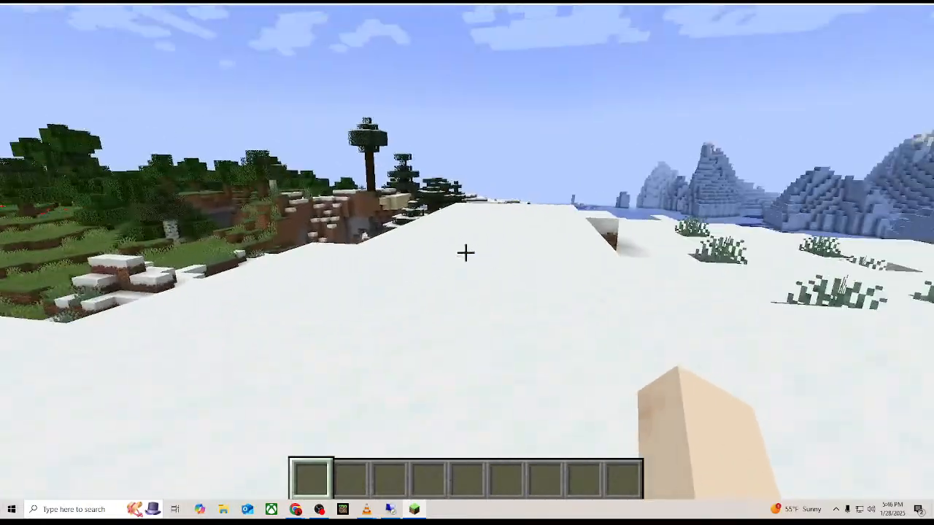
pyautogui.press('w')
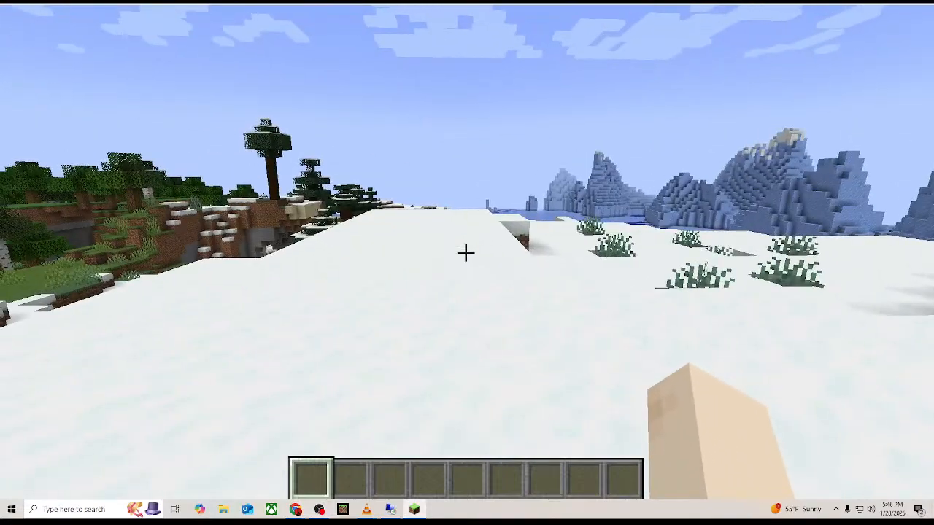
pyautogui.press('w')
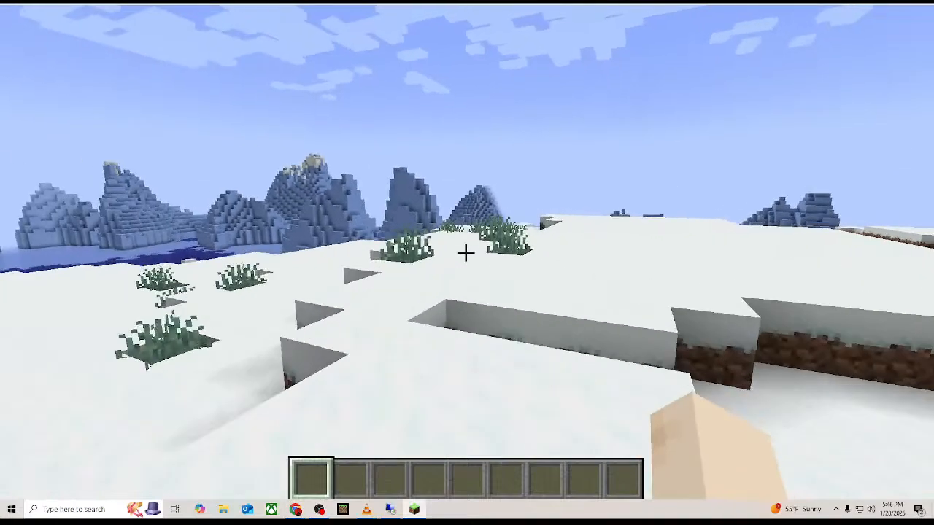
pyautogui.press('w')
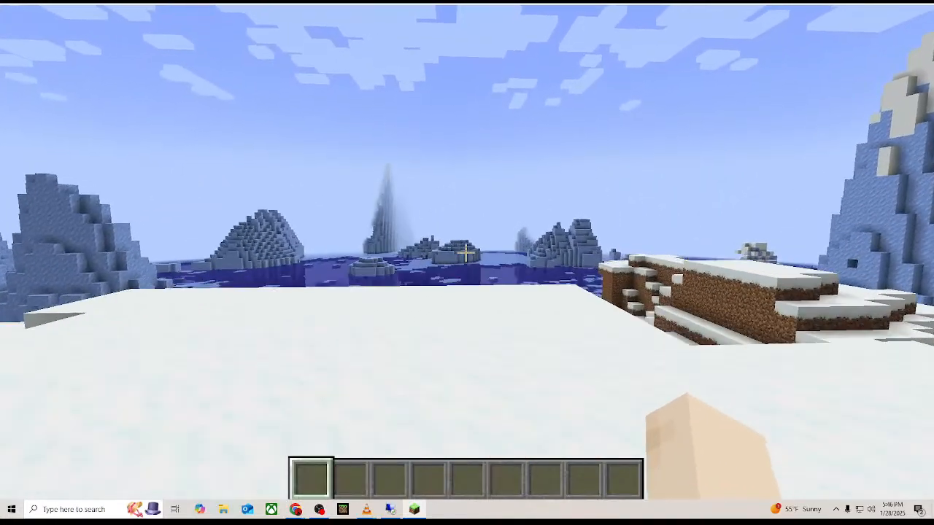
pyautogui.press('w')
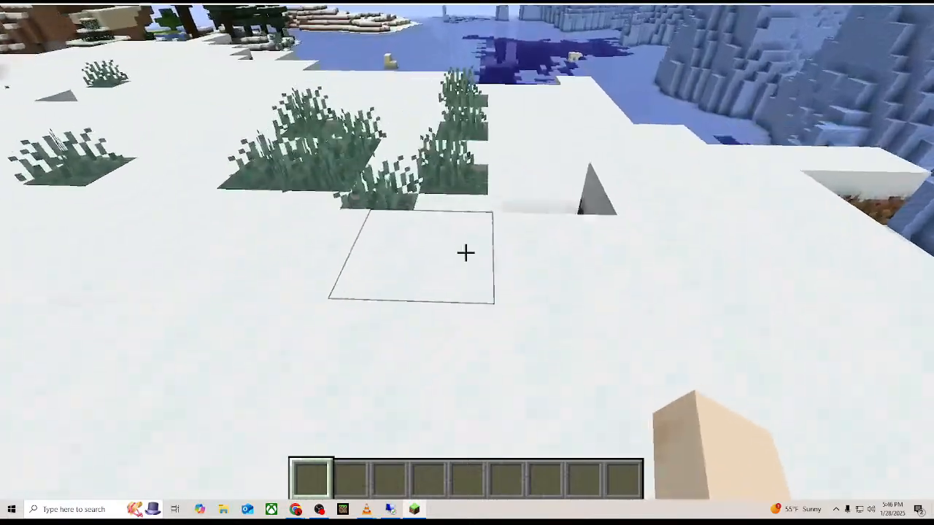
pyautogui.press('w')
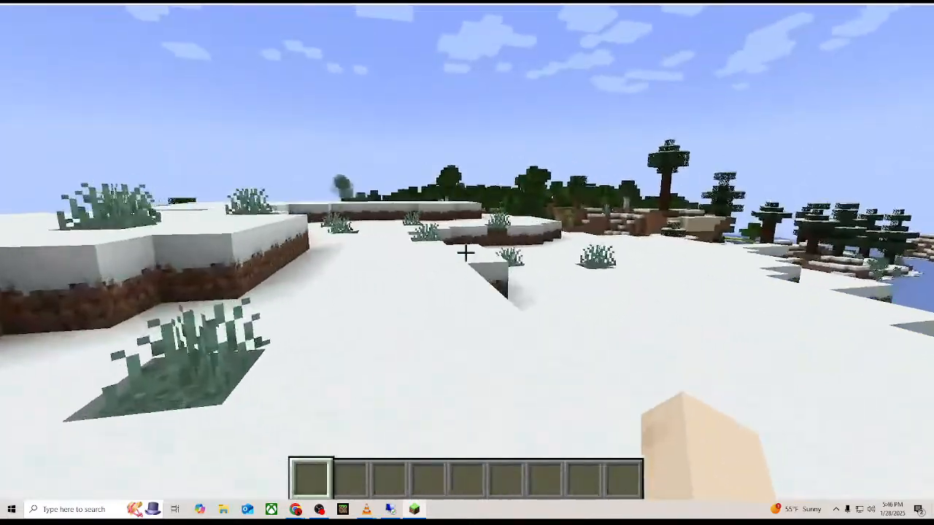
pyautogui.press('w')
pyautogui.press('w')
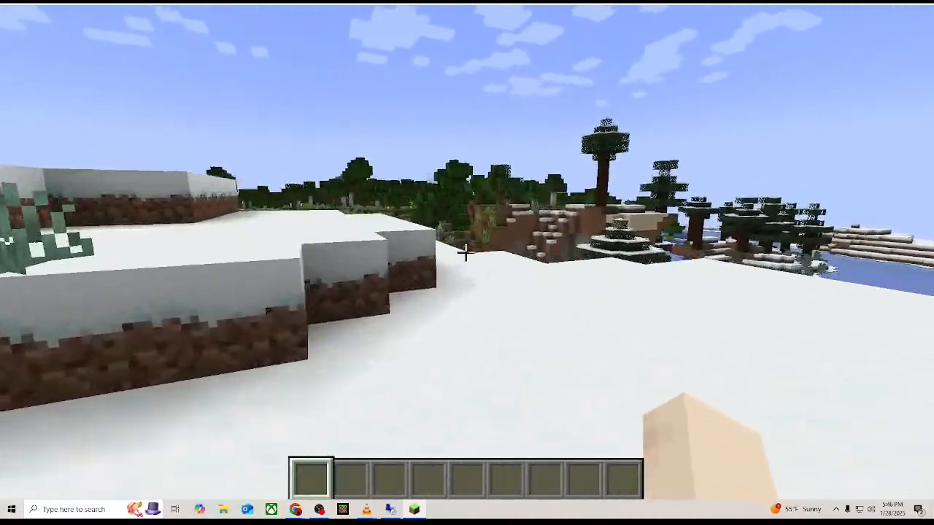
pyautogui.press('w')
pyautogui.press('w')
pyautogui.press('w')
pyautogui.press('space')
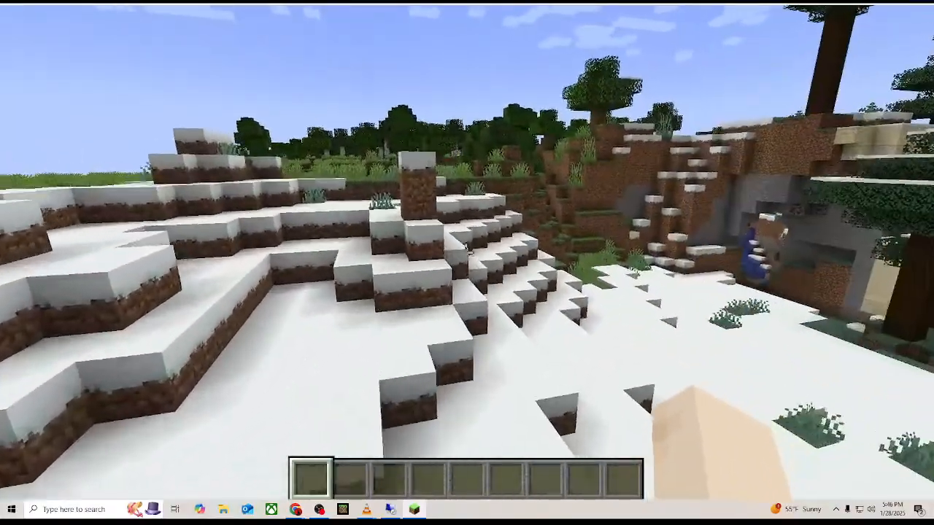
# Walk down the snowy slope to the grass tufts in front of the stone opening in the cliff.
pyautogui.press('w')
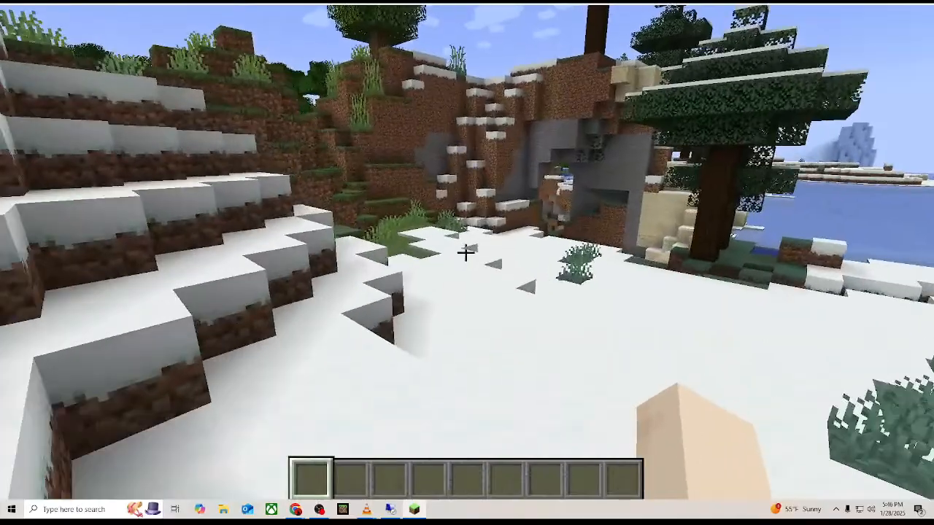
pyautogui.press('w')
pyautogui.press('w')
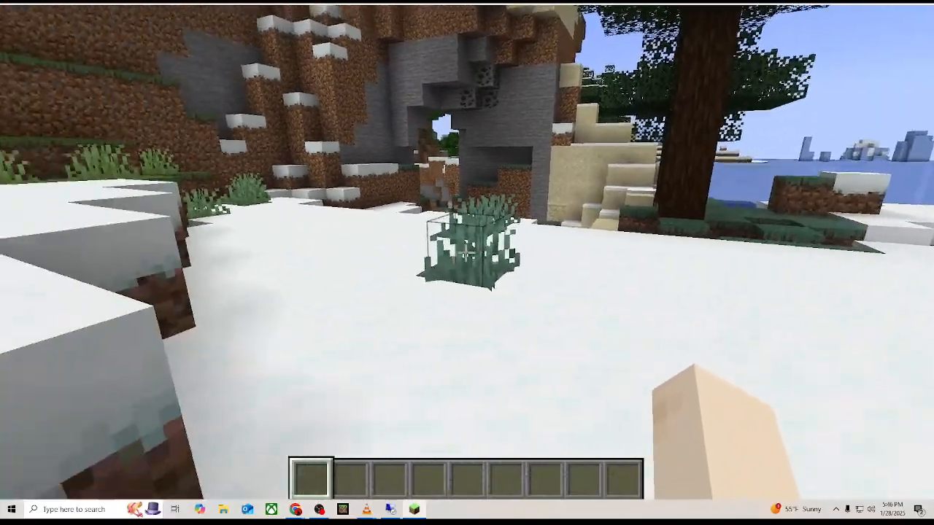
pyautogui.press('w')
pyautogui.press('a')
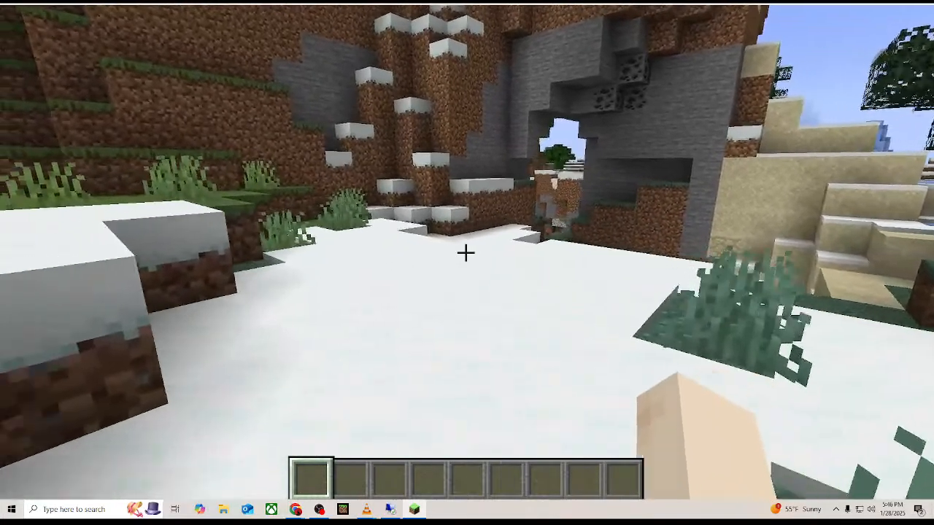
pyautogui.press('d')
pyautogui.press('s')
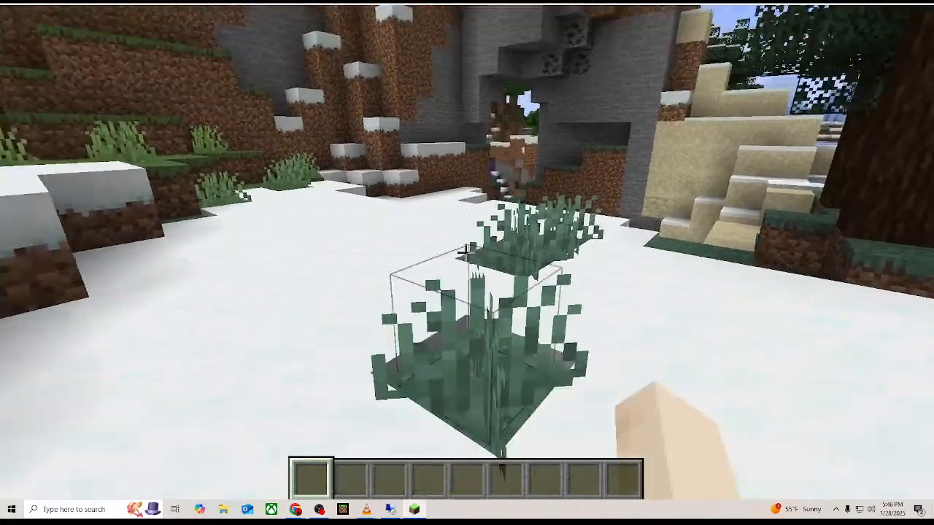
# Break the nearby grass tuft and the snow cover beside it, and disconnect from the server.
pyautogui.click(466, 253)
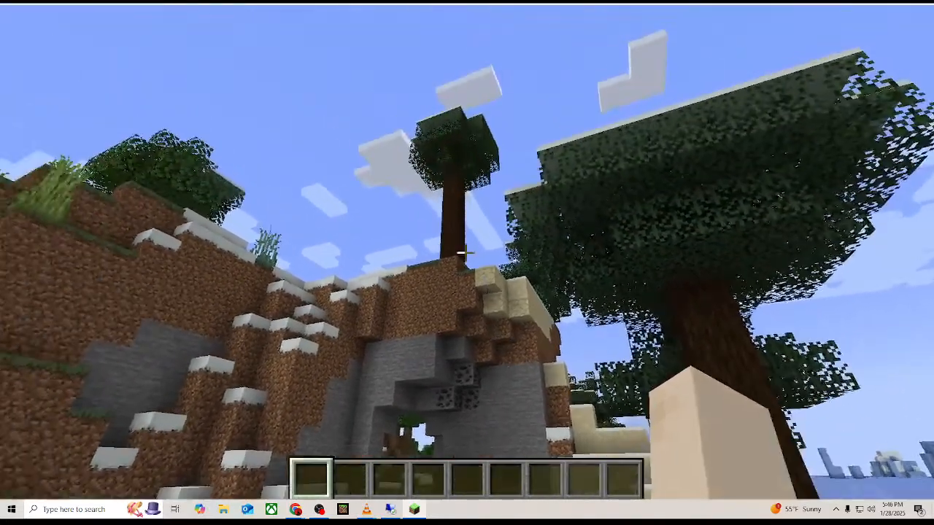
pyautogui.click(465, 252)
pyautogui.click(465, 253)
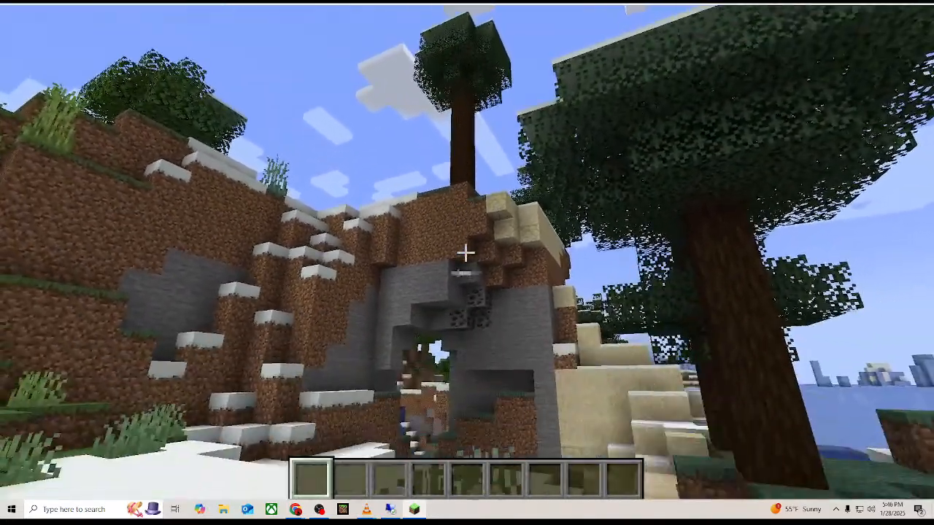
pyautogui.click(465, 252)
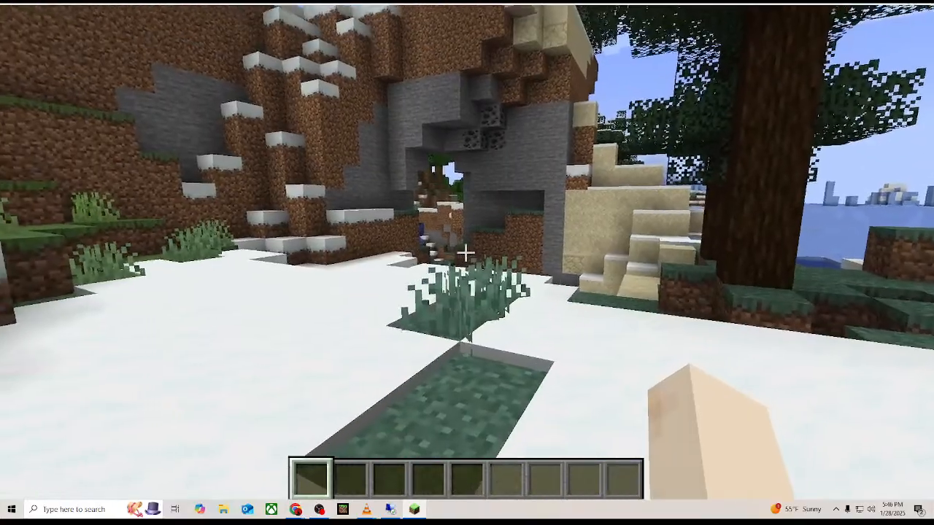
pyautogui.press('Escape')
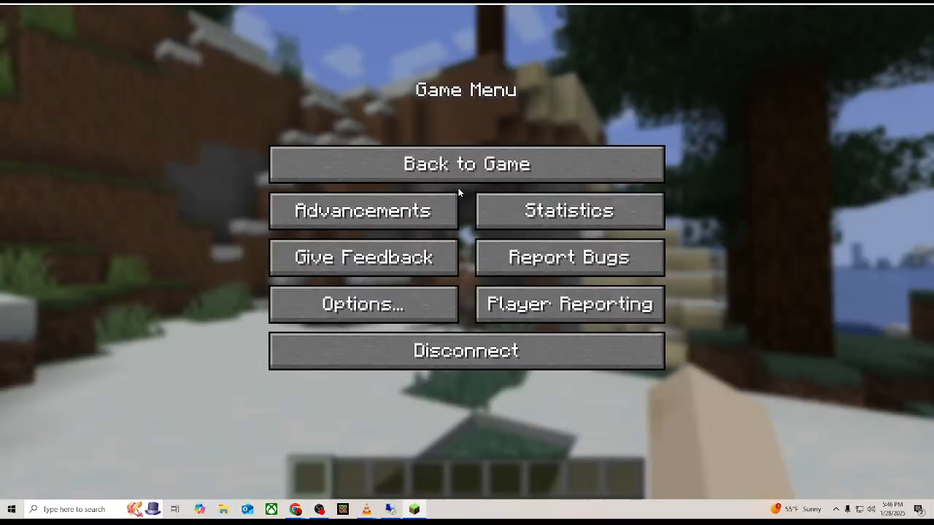
pyautogui.click(452, 343)
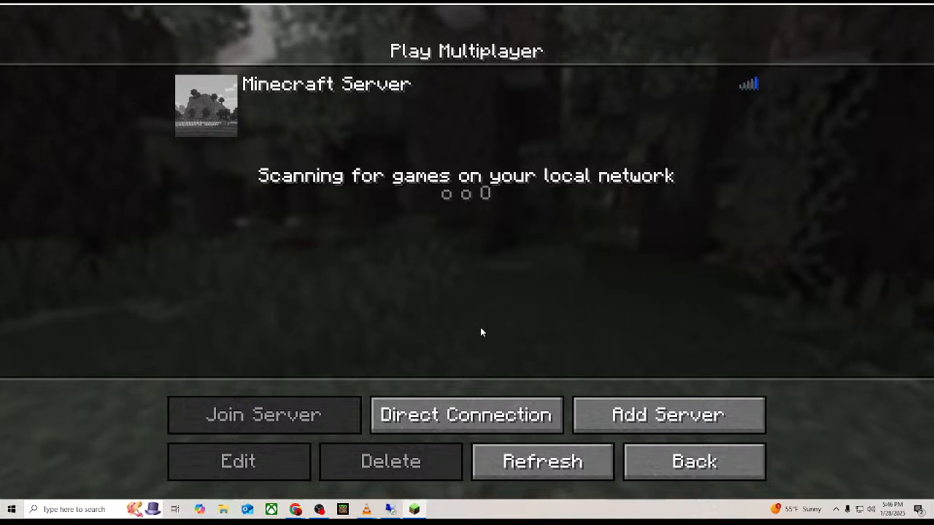